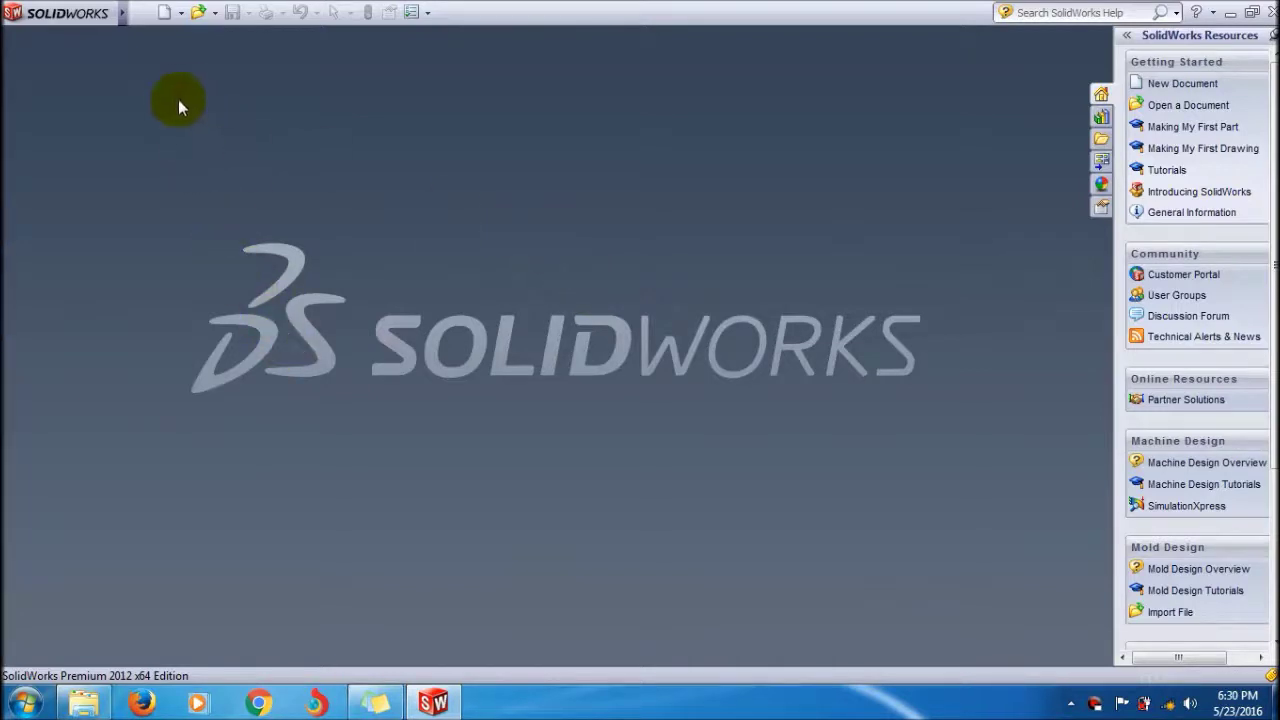
- Create a new blank Part document, Part1, and start an Extruded Boss/Base feature
{"action": "left_click", "coordinate": [166, 14]}
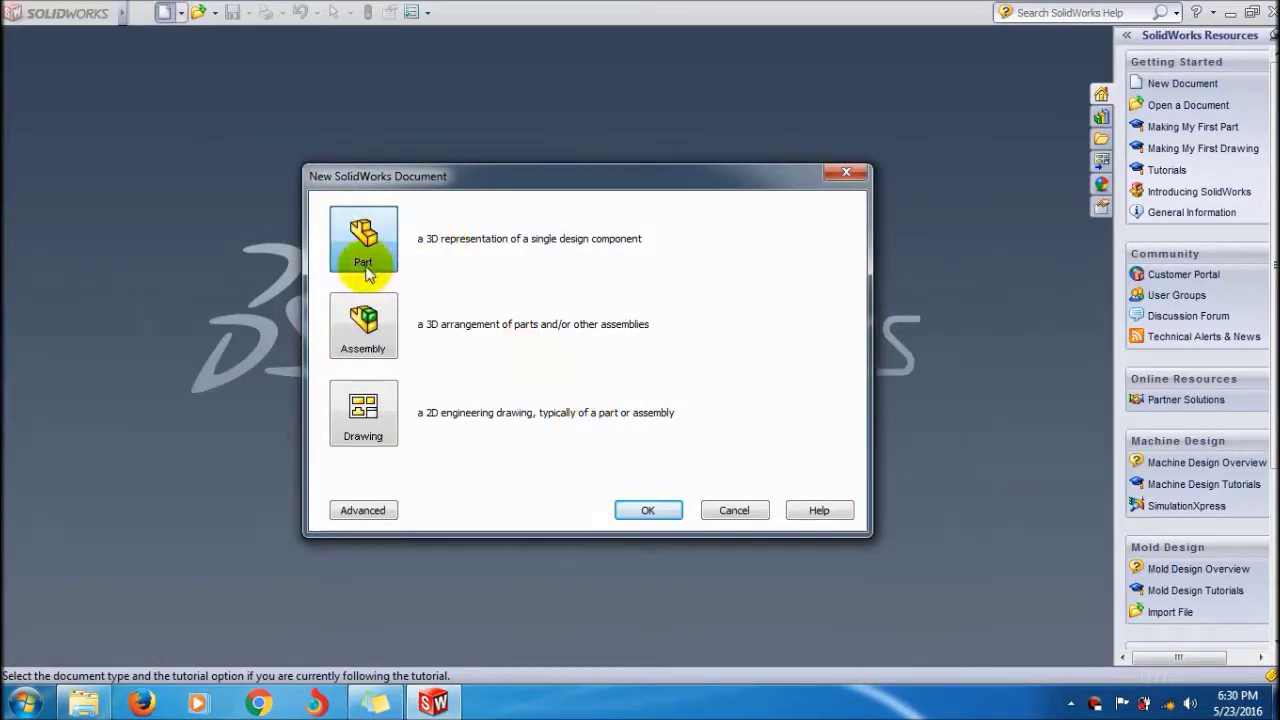
{"action": "left_click", "coordinate": [644, 508]}
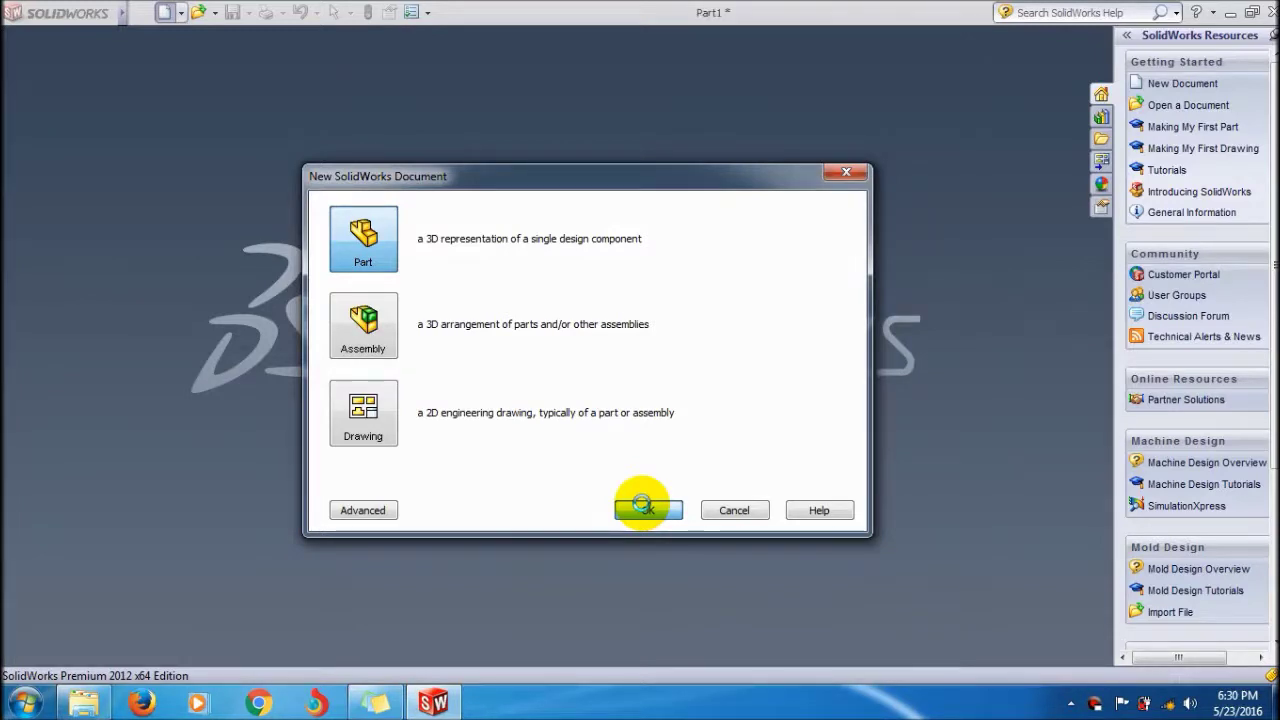
{"action": "left_click", "coordinate": [641, 505]}
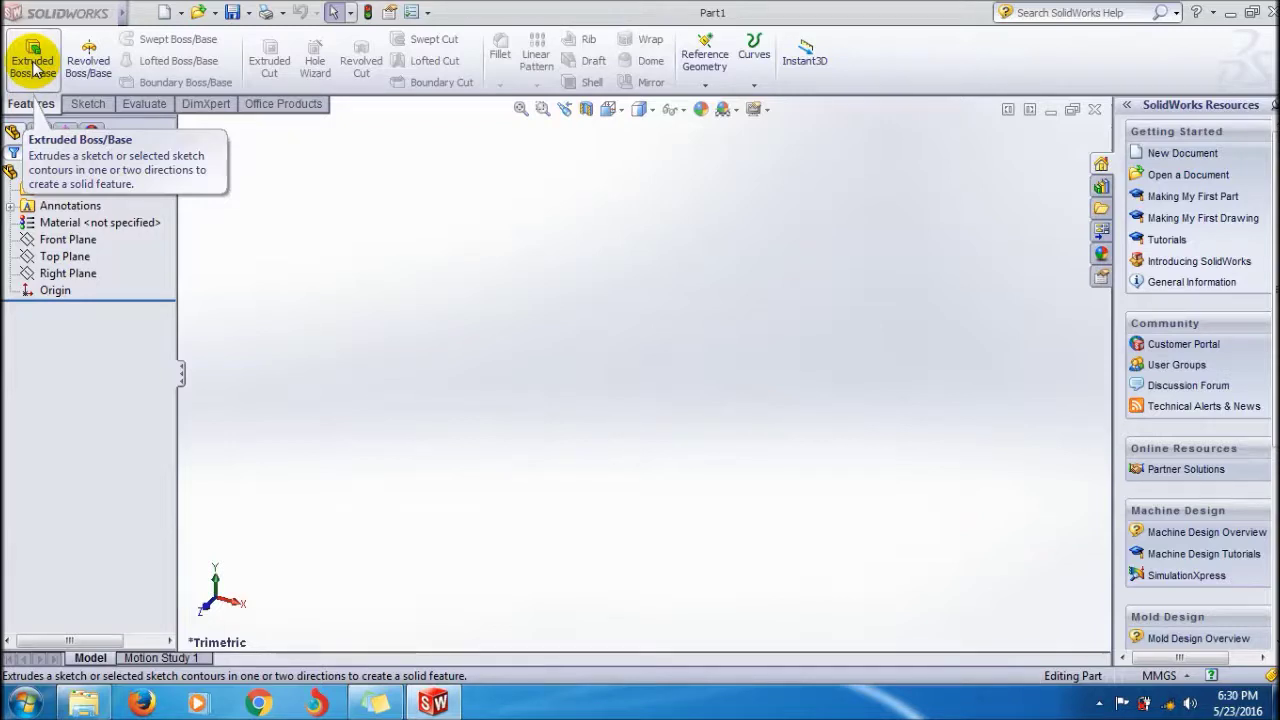
{"action": "left_click", "coordinate": [33, 68]}
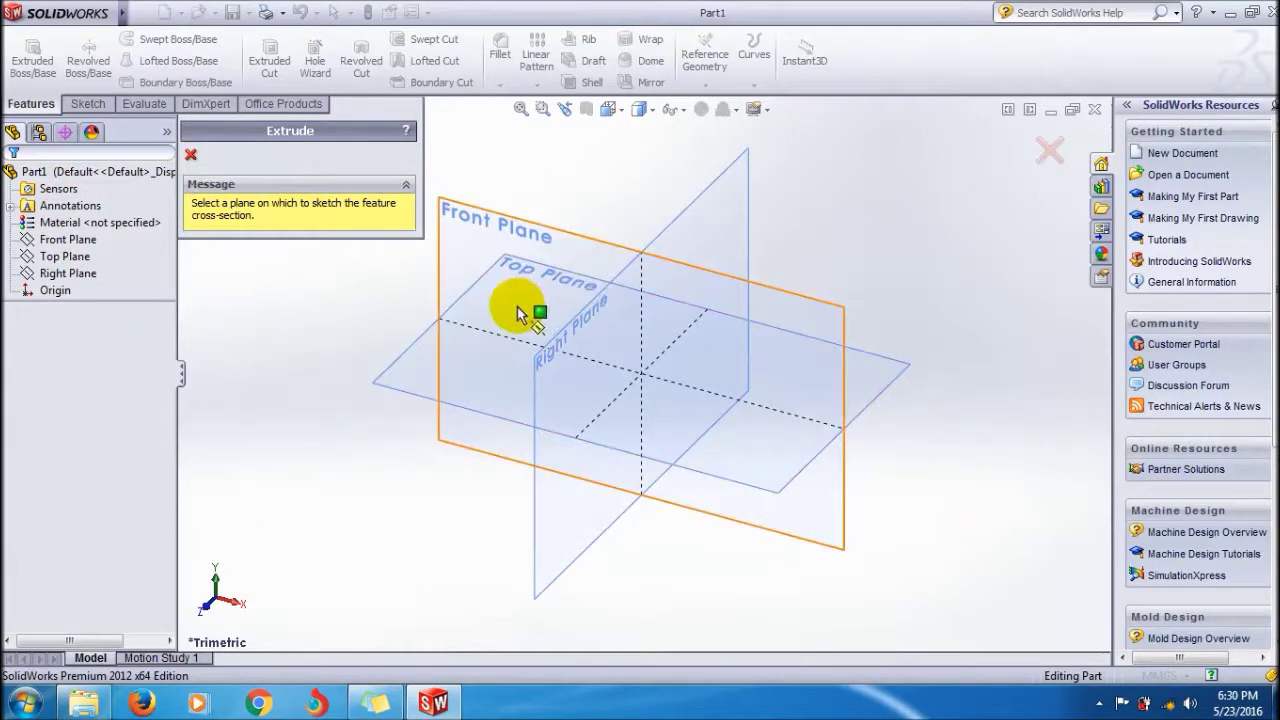
- Select the Top Plane as the sketch plane for the extrusion's Sketch1
{"action": "left_click", "coordinate": [472, 373]}
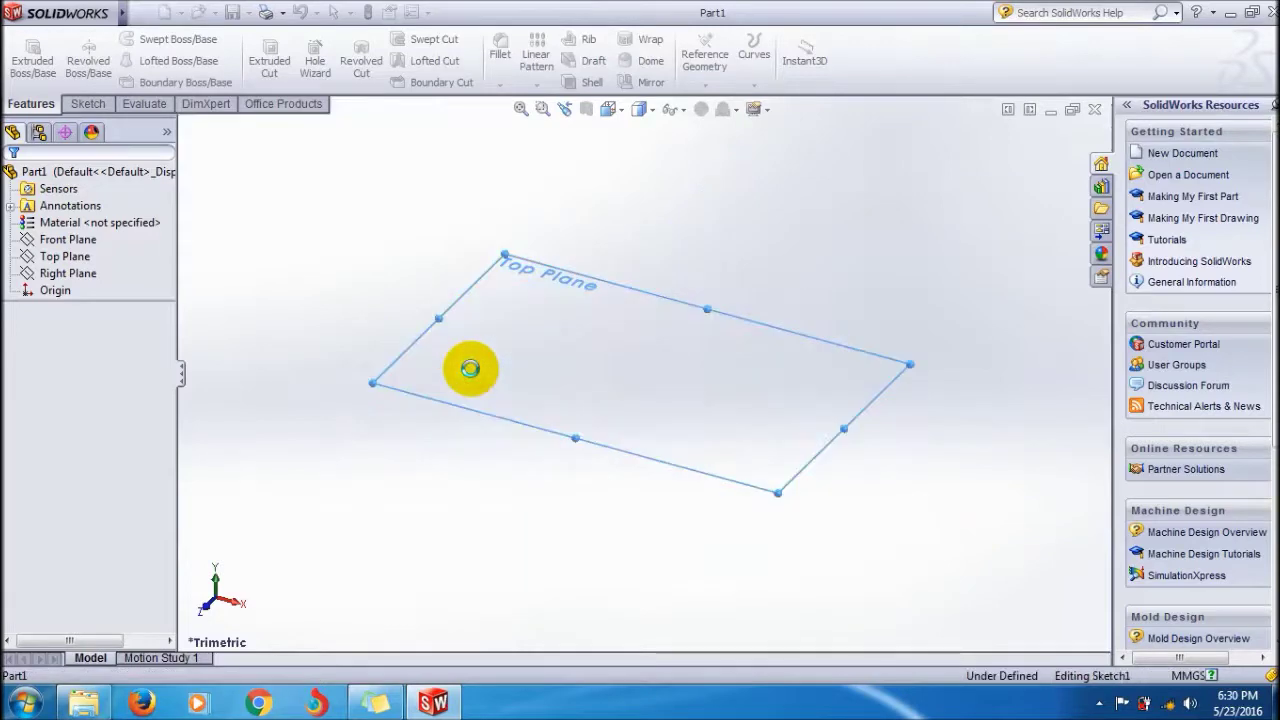
{"action": "left_click", "coordinate": [80, 260]}
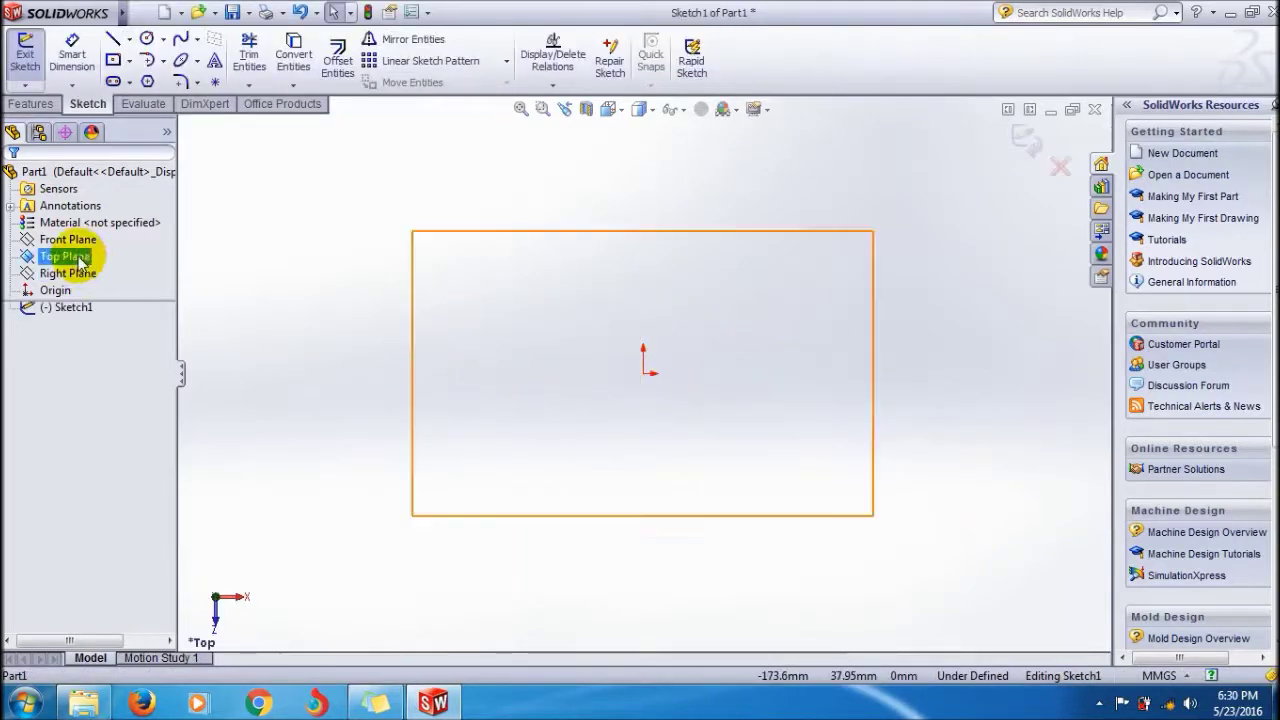
{"action": "right_click", "coordinate": [645, 325]}
{"action": "left_click", "coordinate": [505, 288]}
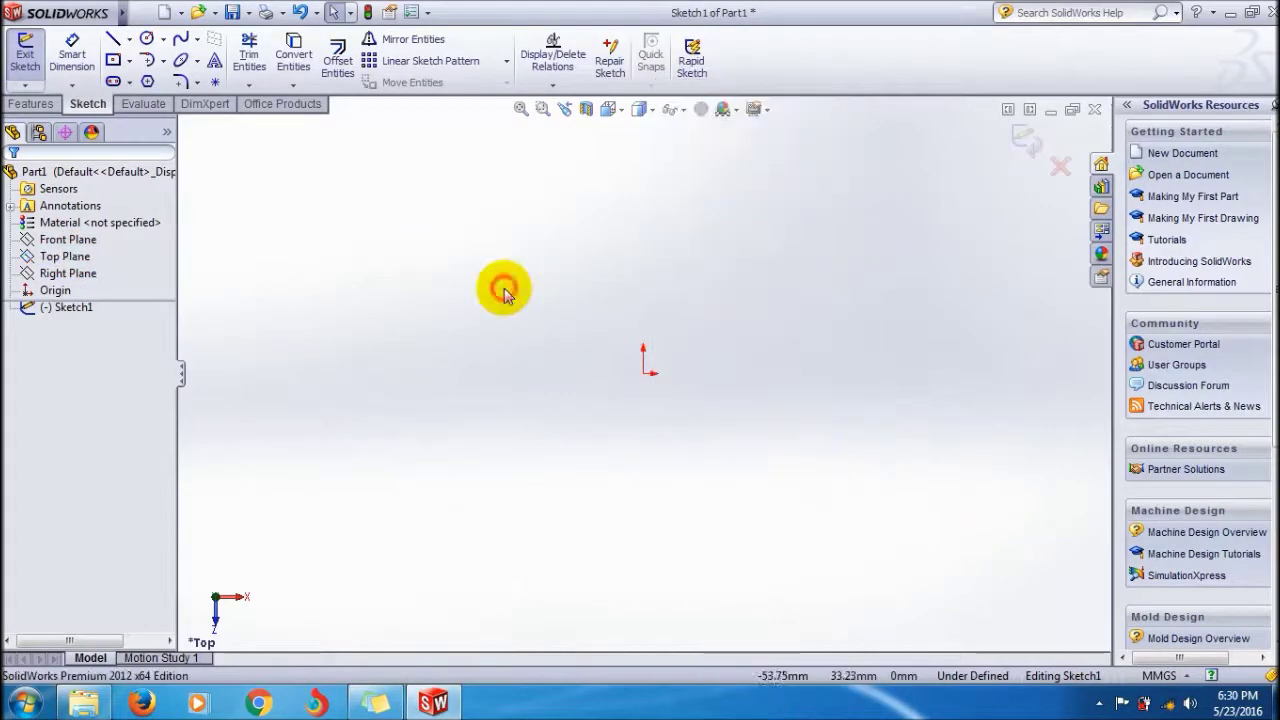
{"action": "left_click", "coordinate": [60, 256]}
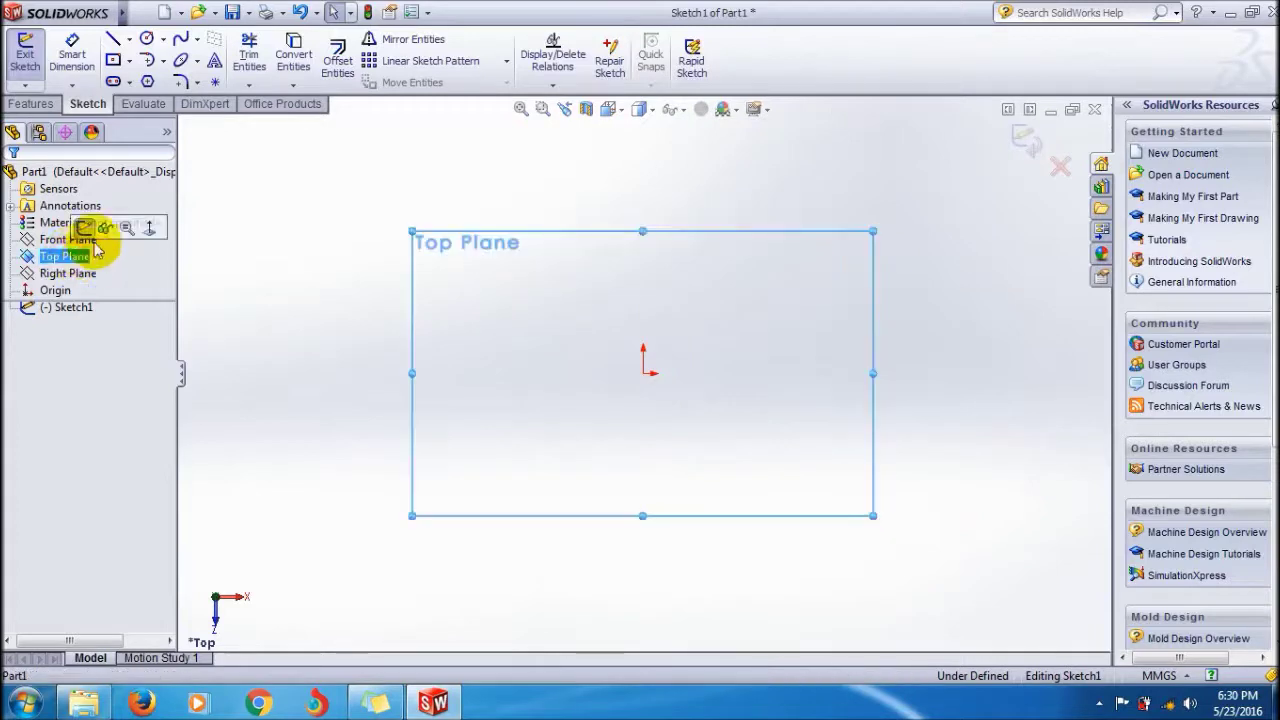
- Draw a Center Rectangle centred on the origin with its corner up and left
{"action": "left_click", "coordinate": [128, 61]}
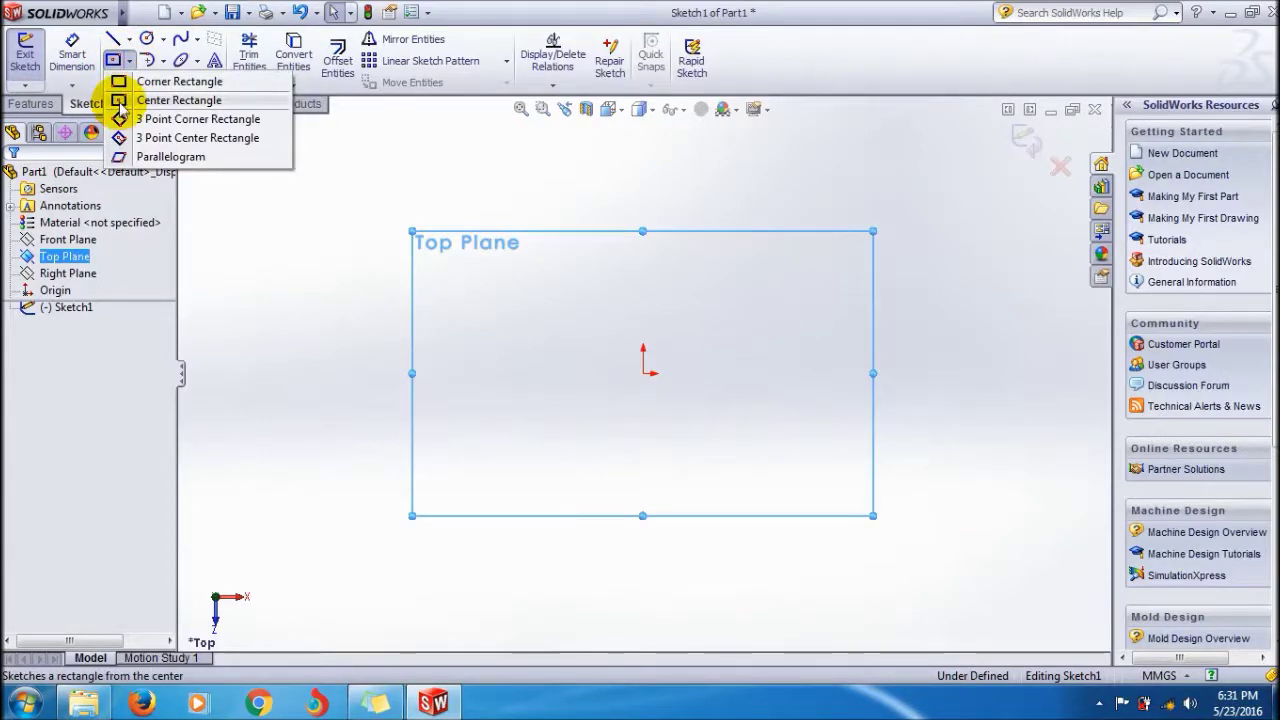
{"action": "left_click", "coordinate": [120, 100]}
{"action": "left_click", "coordinate": [643, 373]}
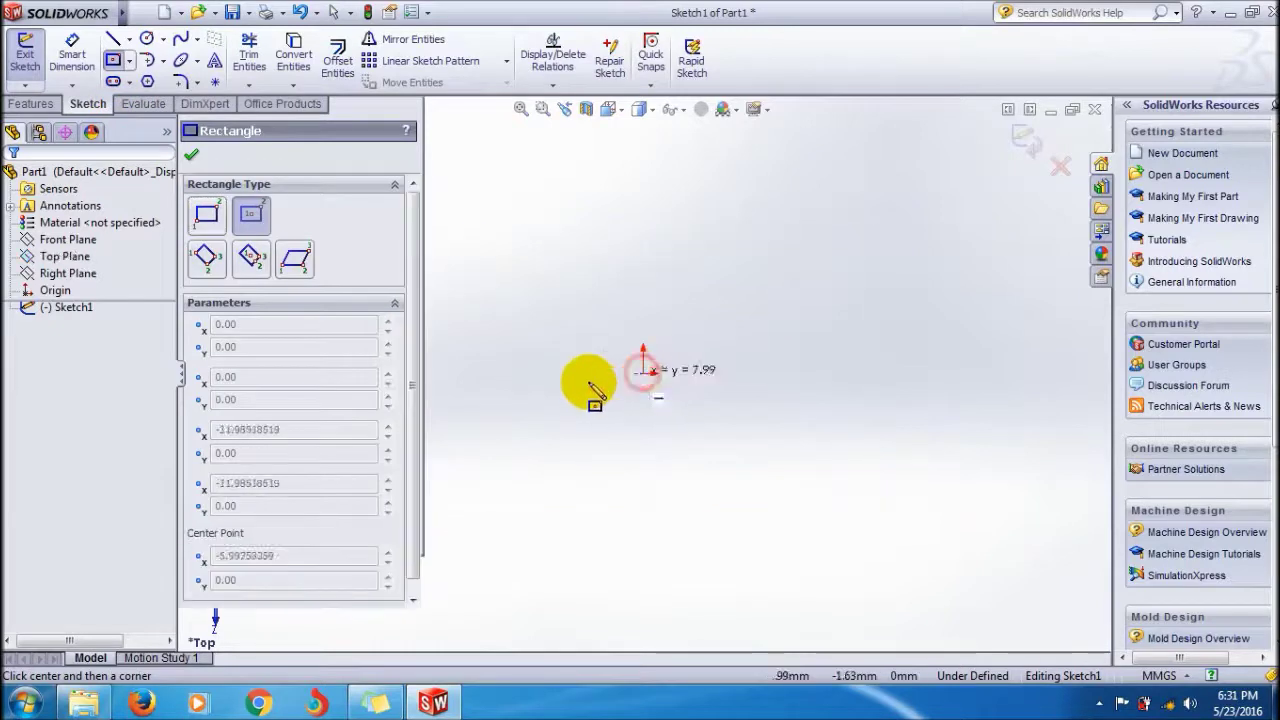
{"action": "left_click", "coordinate": [505, 272]}
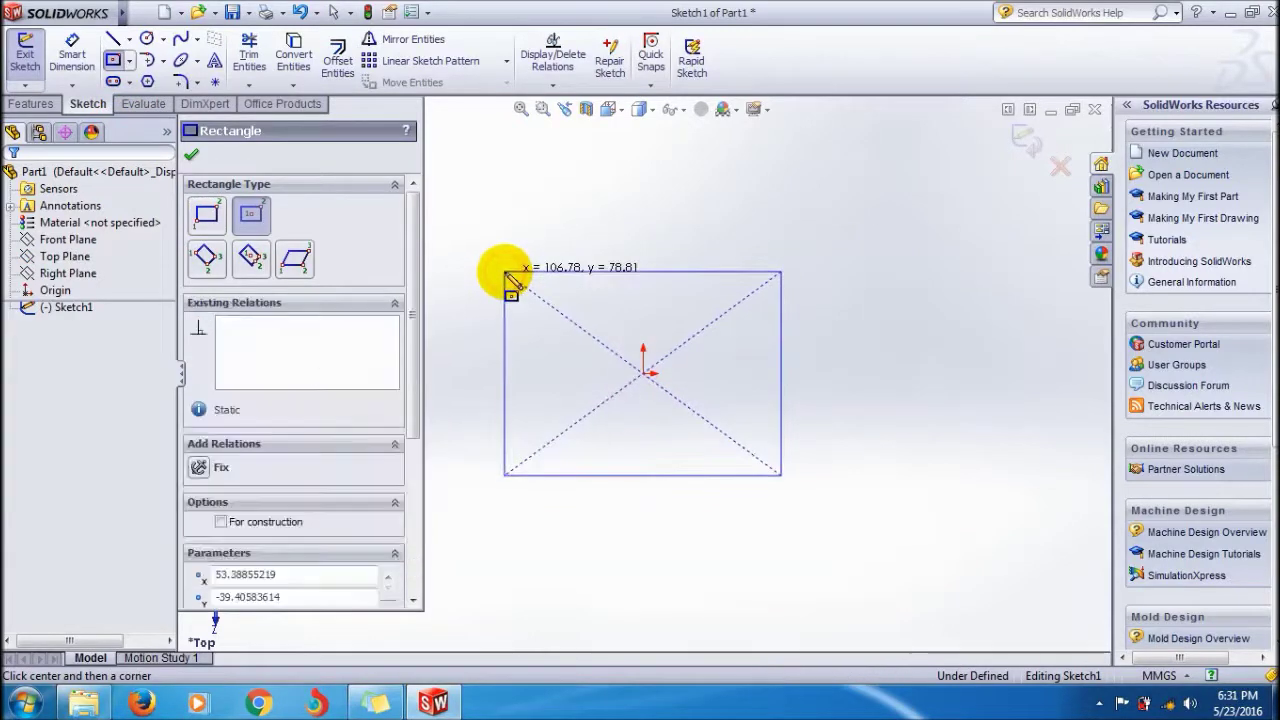
{"action": "left_click", "coordinate": [191, 154]}
- Dimension the rectangle 100 mm wide and 80 mm tall, then exit the sketch
{"action": "left_click", "coordinate": [72, 52]}
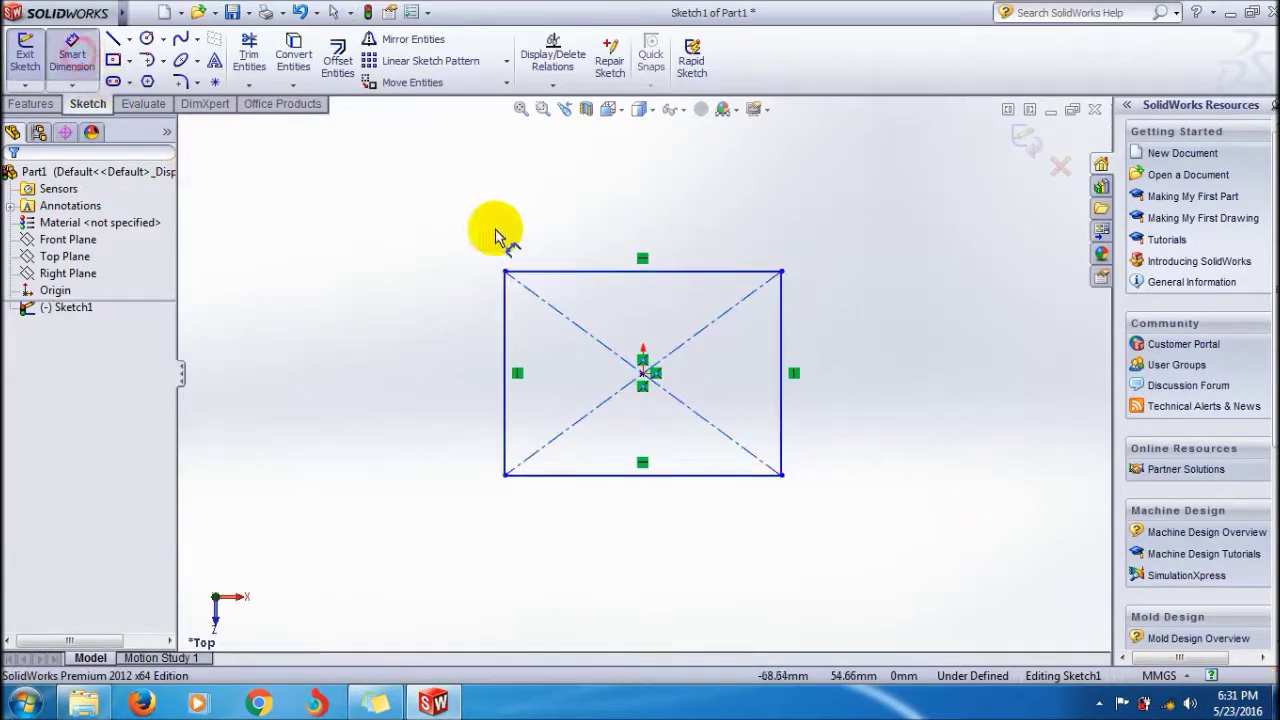
{"action": "left_click", "coordinate": [568, 271]}
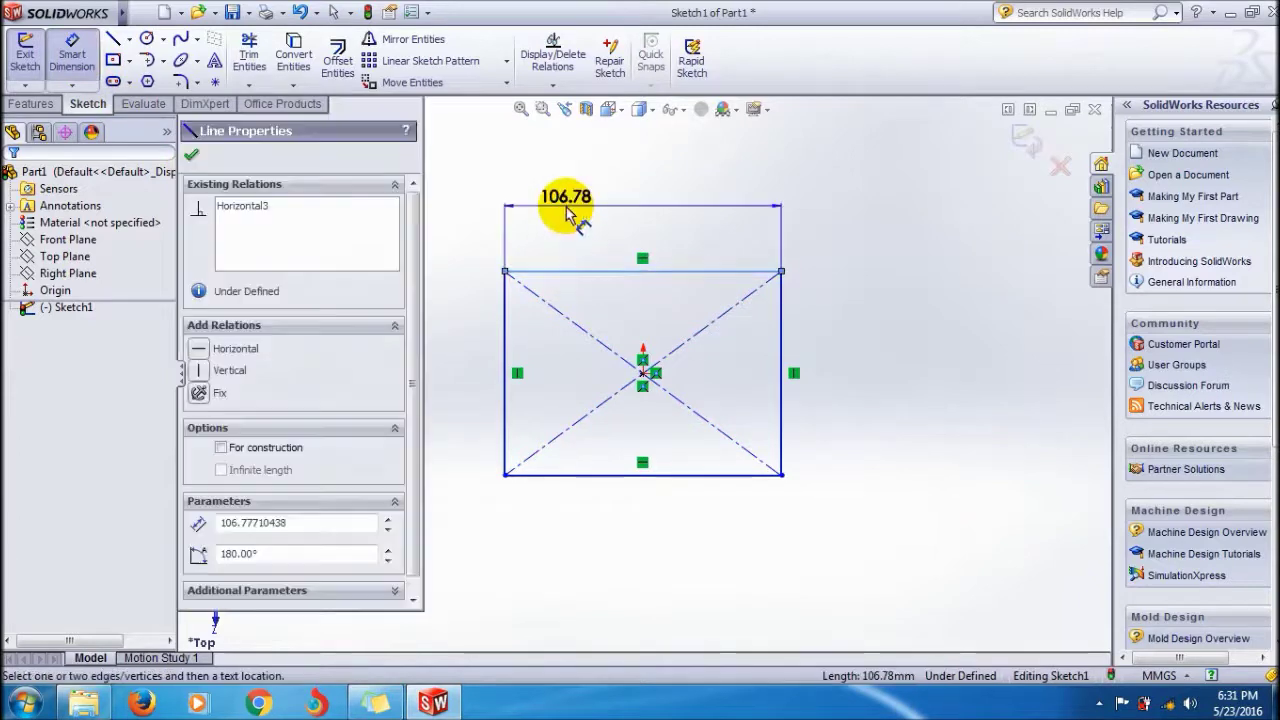
{"action": "left_click", "coordinate": [567, 211]}
{"action": "type", "text": "100"}
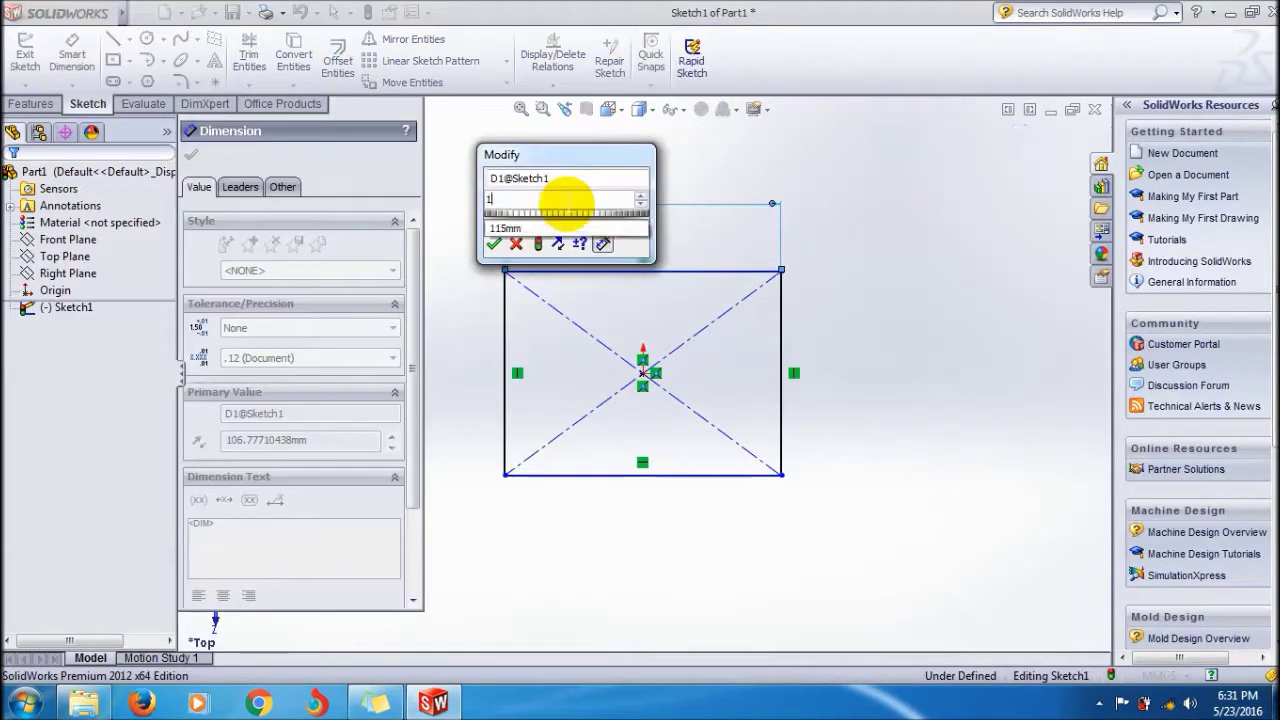
{"action": "left_click", "coordinate": [493, 243]}
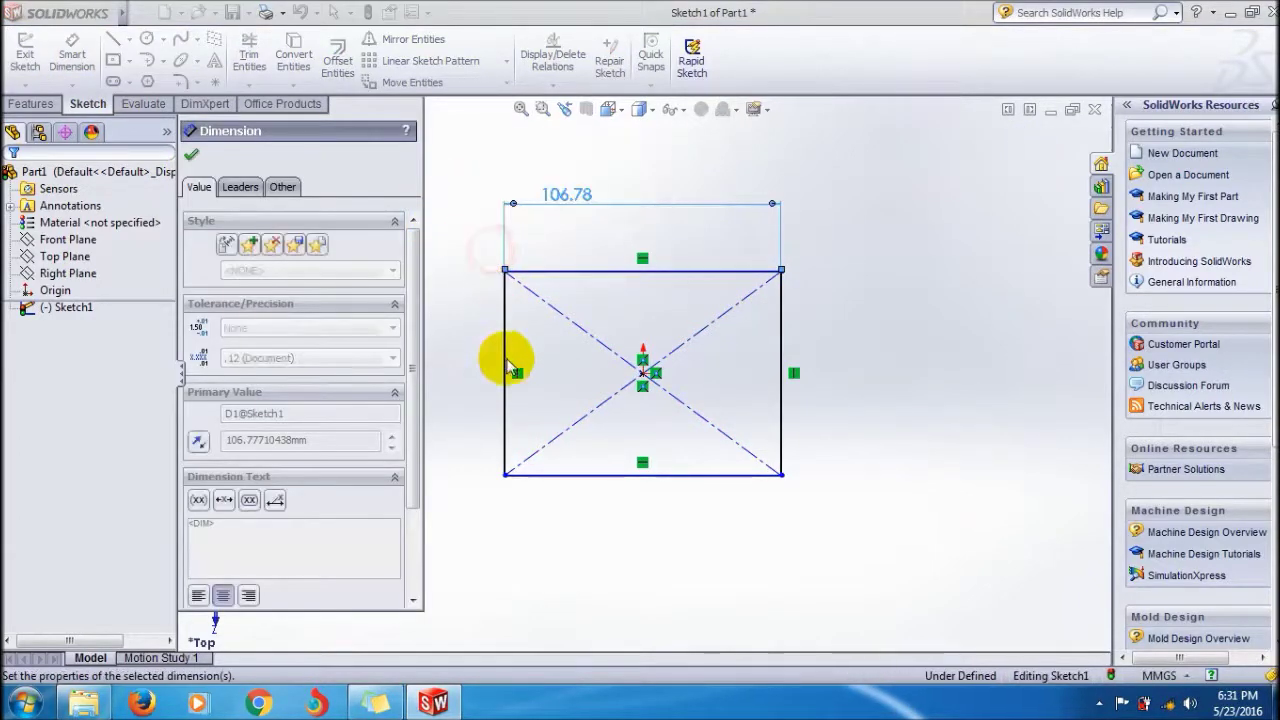
{"action": "left_click", "coordinate": [512, 360]}
{"action": "left_click", "coordinate": [458, 346]}
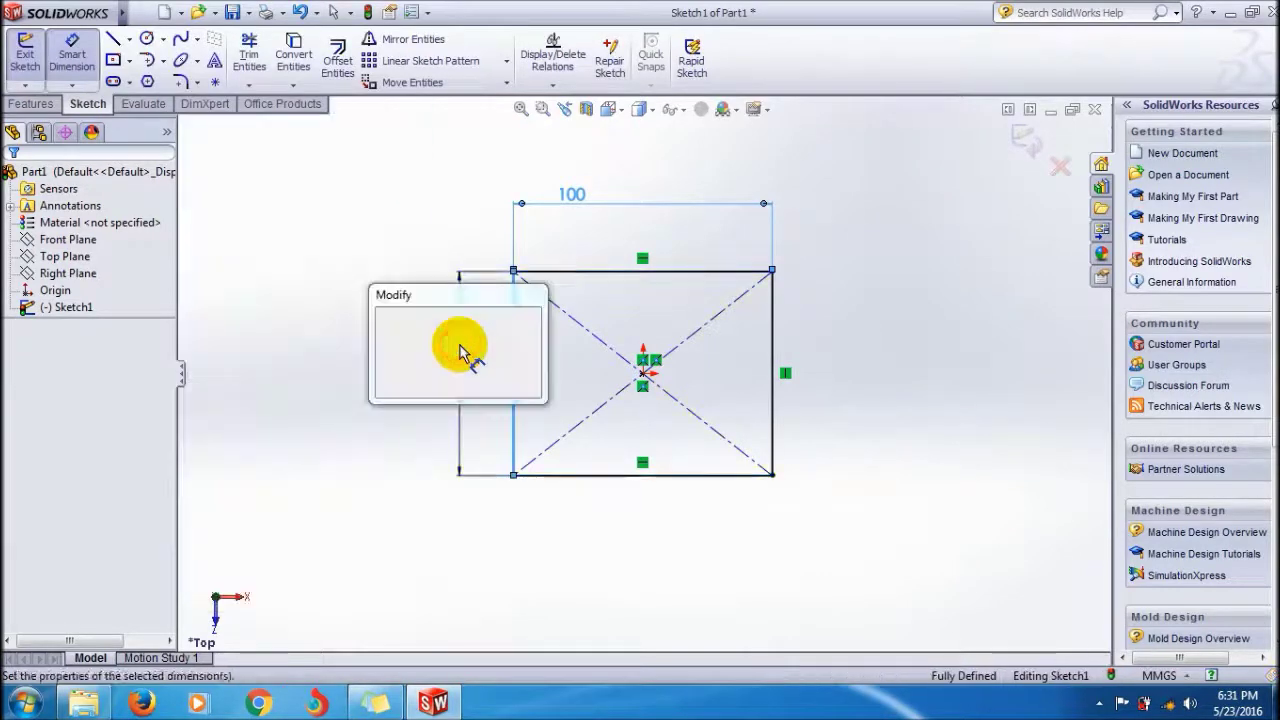
{"action": "type", "text": "80"}
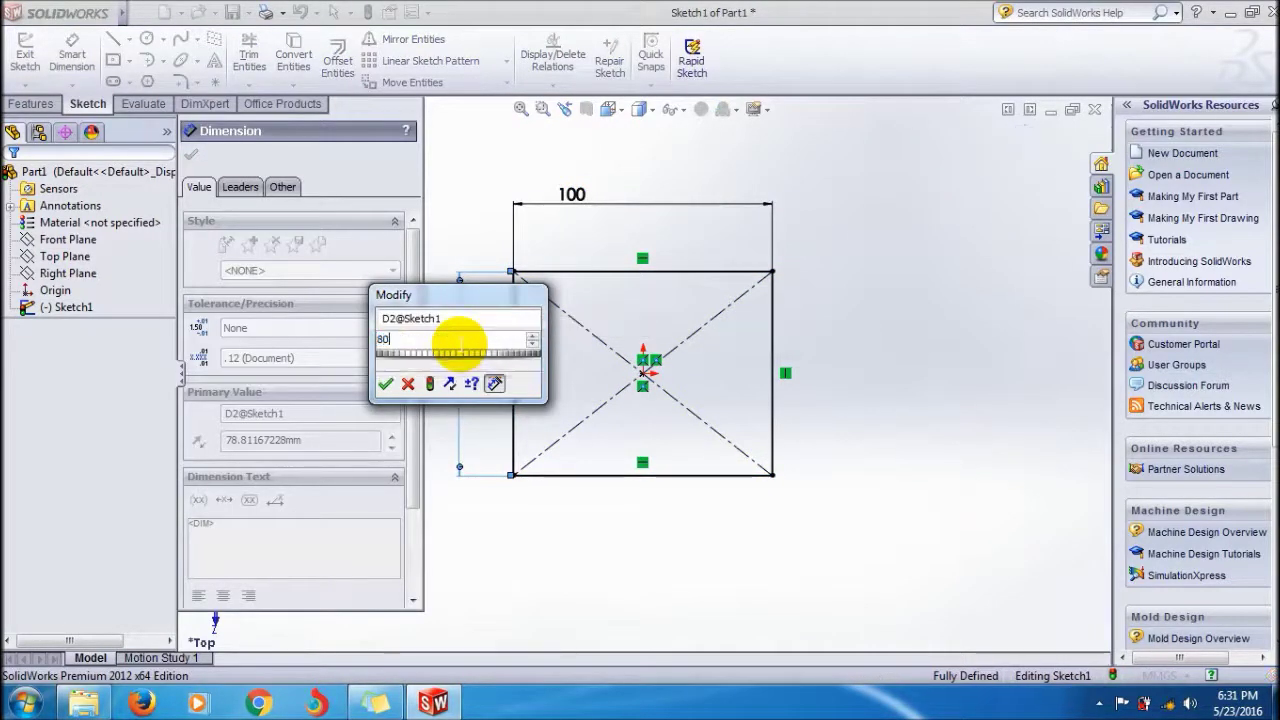
{"action": "key", "text": "Return"}
{"action": "left_click", "coordinate": [191, 154]}
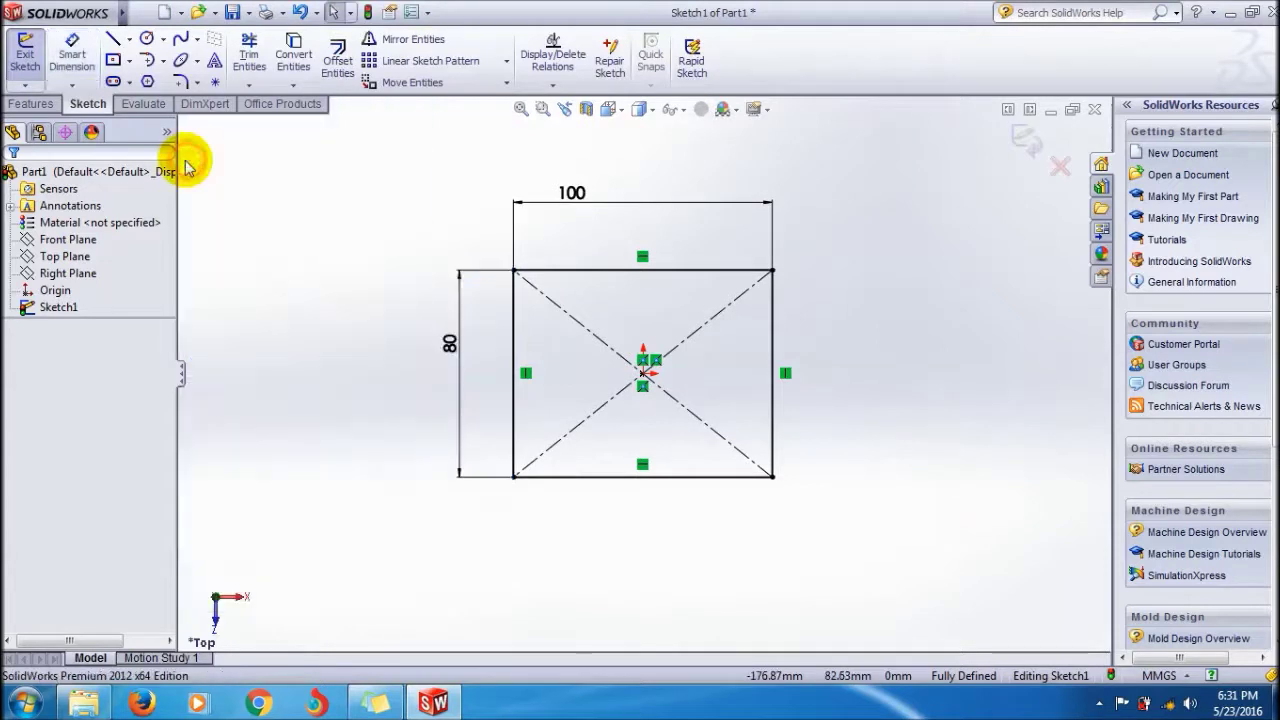
{"action": "left_click", "coordinate": [28, 60]}
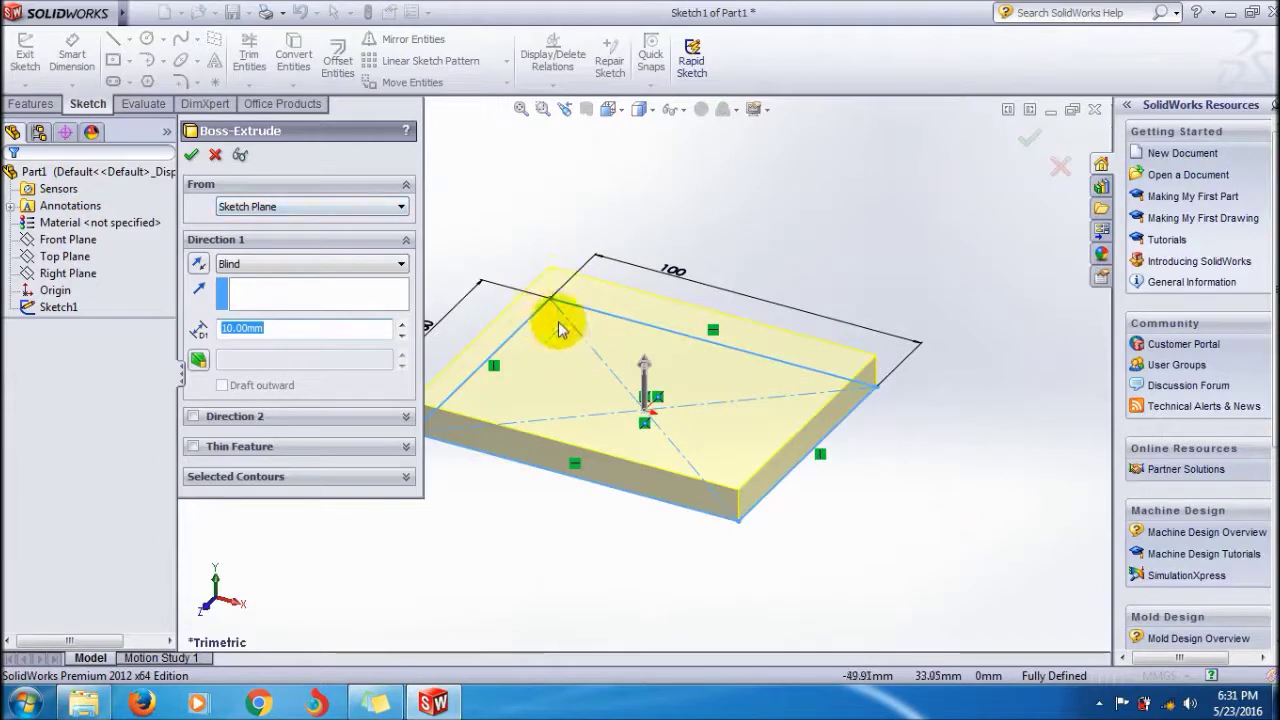
- Set the Blind extrusion depth to 50 mm and briefly toggle Direction 2 on and off
{"action": "left_click_drag", "start_coordinate": [645, 365], "coordinate": [636, 305]}
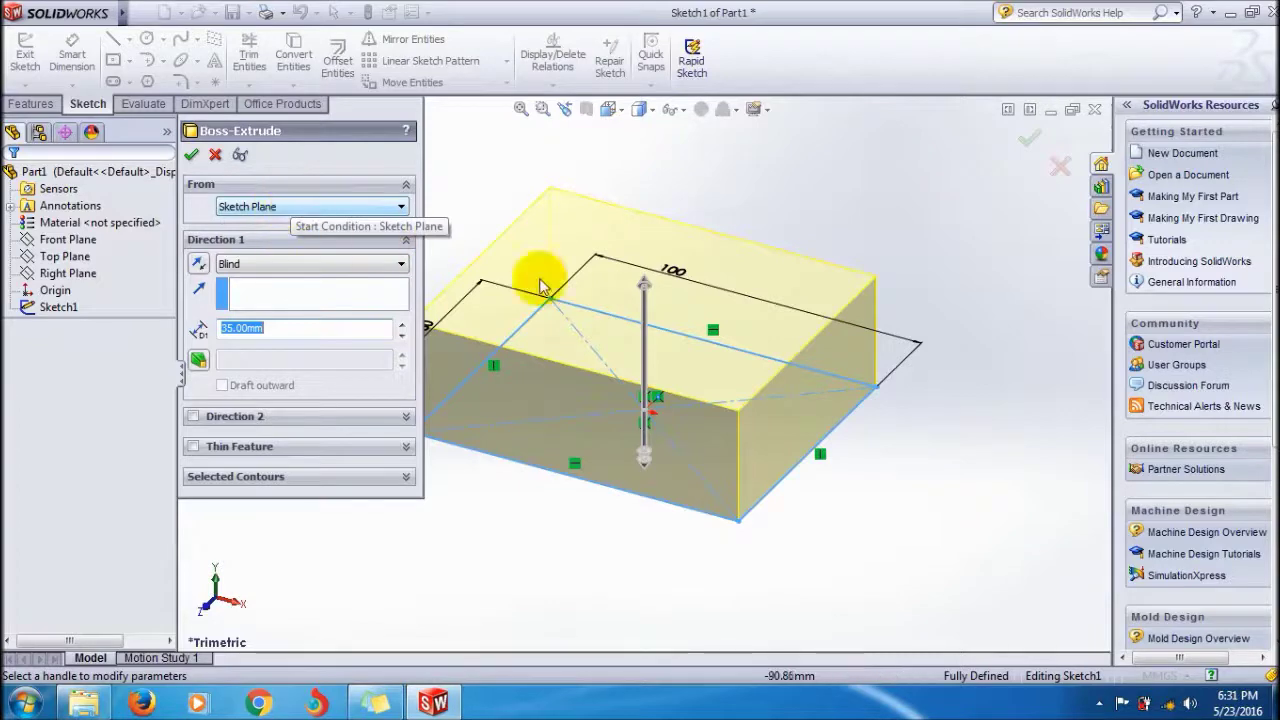
{"action": "left_click_drag", "start_coordinate": [634, 286], "coordinate": [561, 267]}
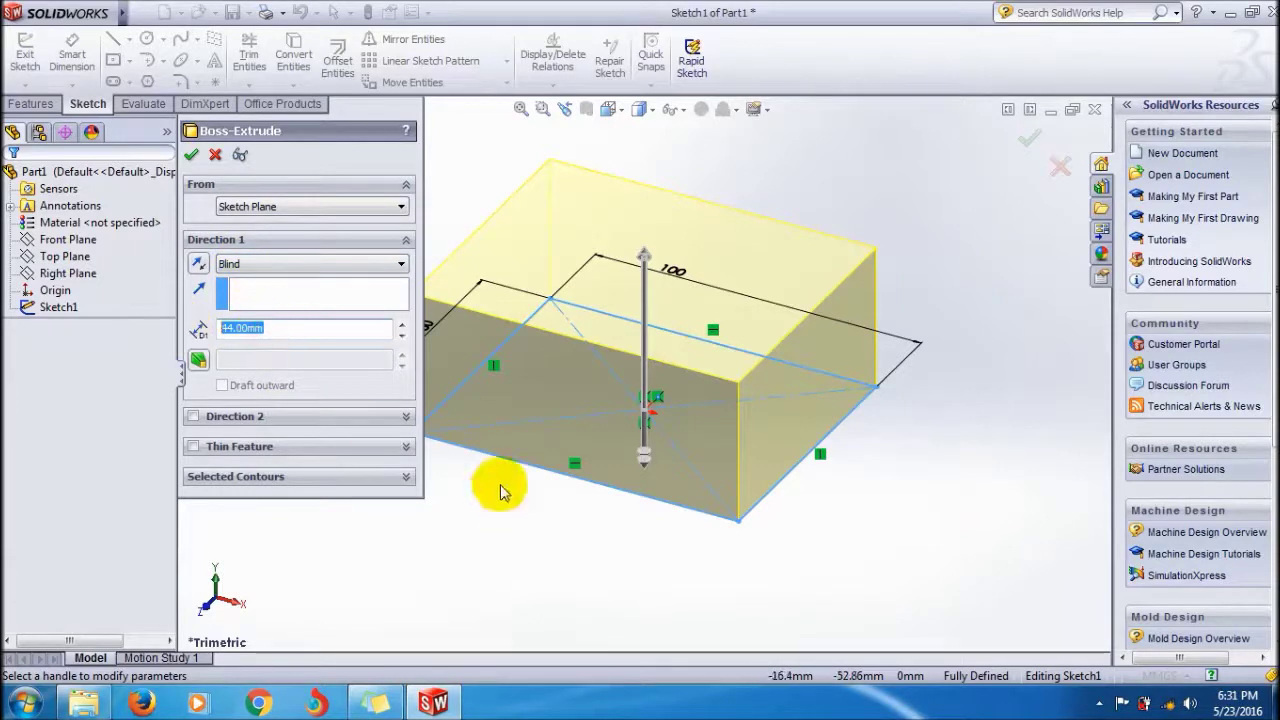
{"action": "type", "text": "5"}
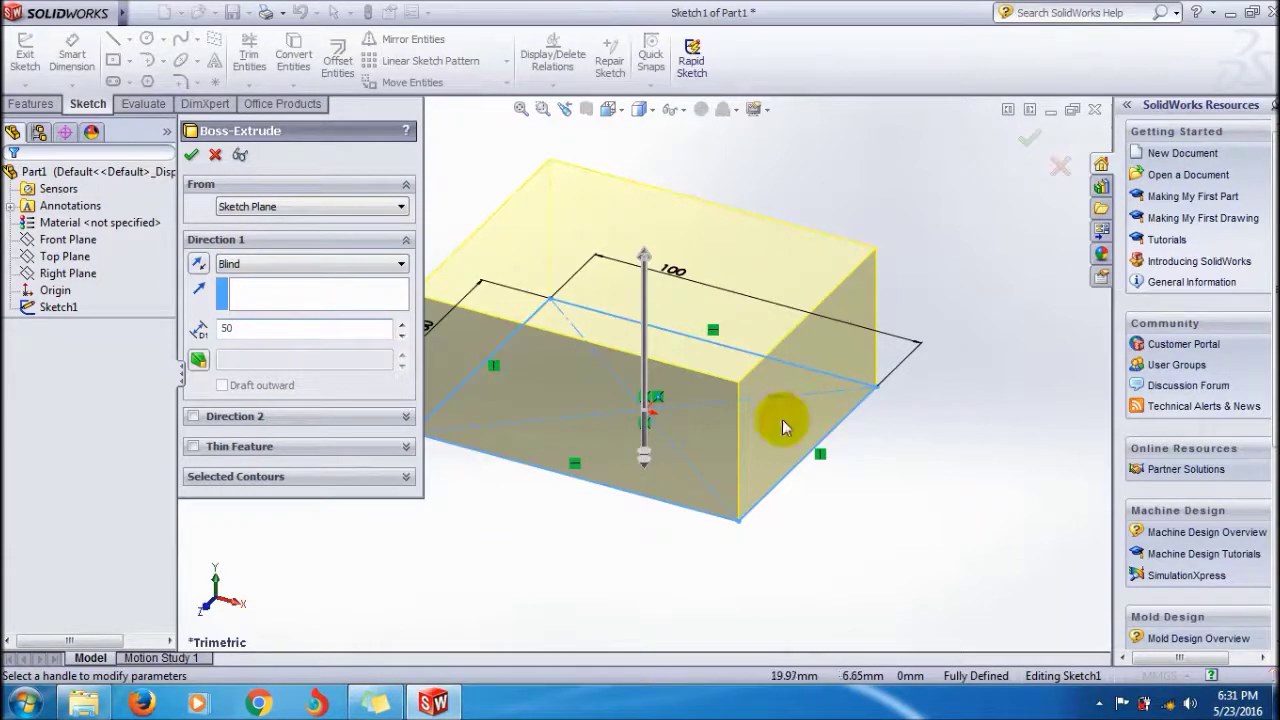
{"action": "type", "text": "0"}
{"action": "key", "text": "Return"}
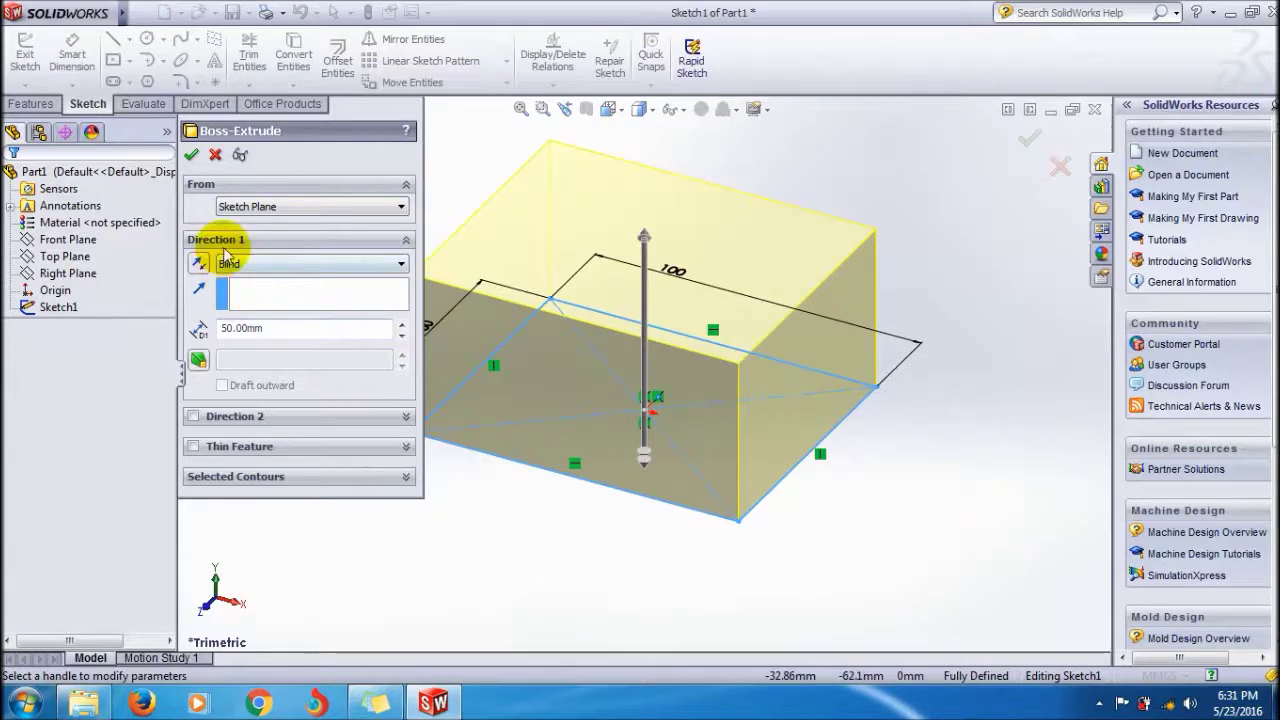
{"action": "left_click", "coordinate": [403, 419]}
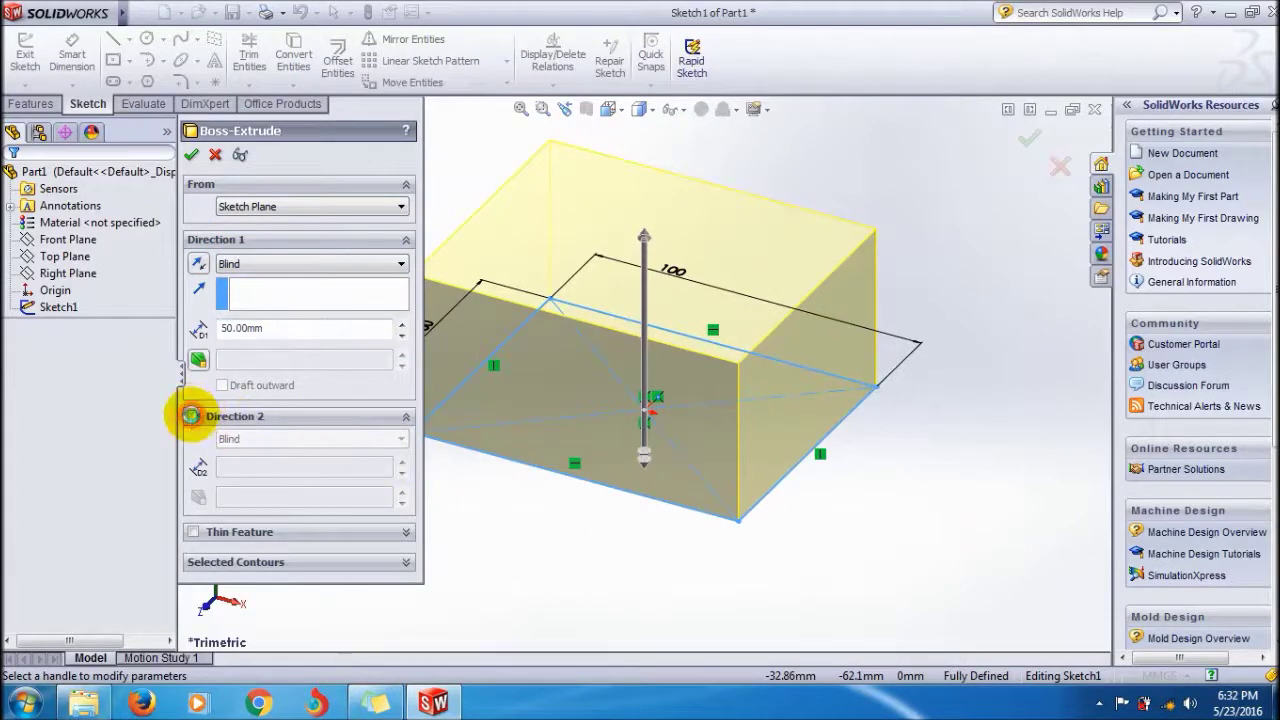
{"action": "left_click", "coordinate": [191, 416]}
{"action": "left_click", "coordinate": [193, 417]}
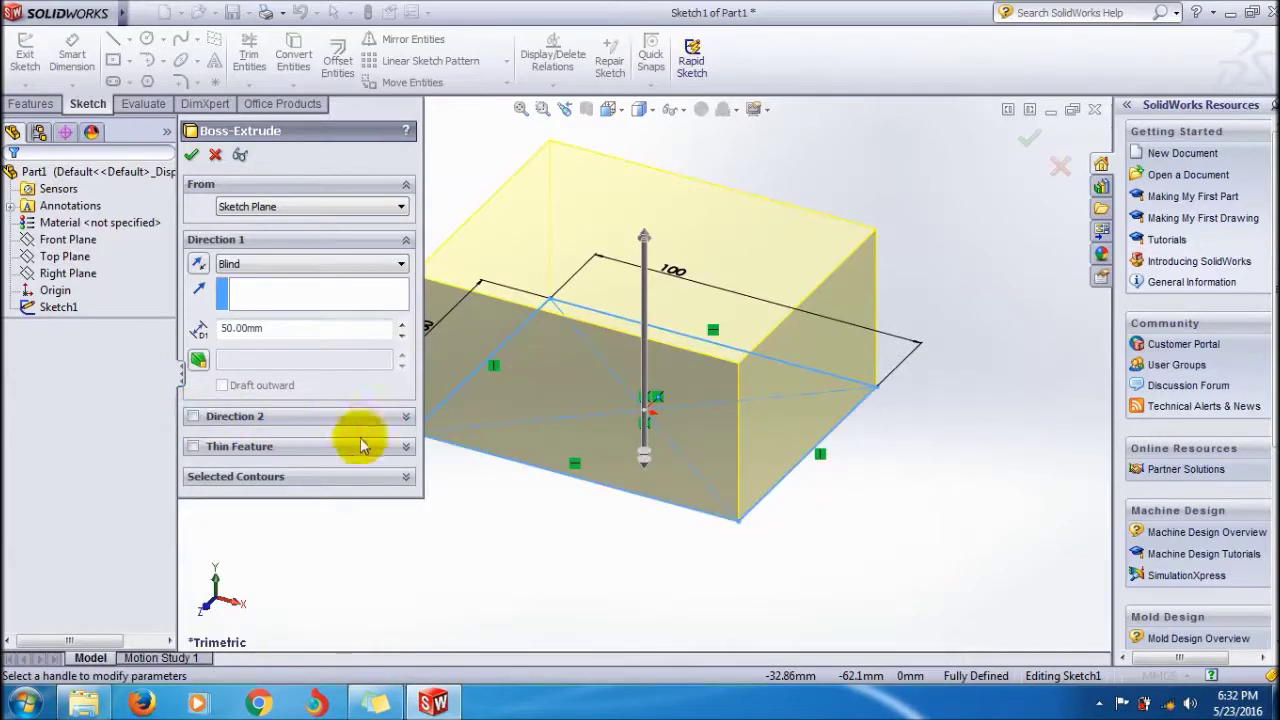
- Try a thin-wall feature at 10–20 mm thickness, then turn it off and accept the solid extrusion
{"action": "left_click", "coordinate": [405, 488]}
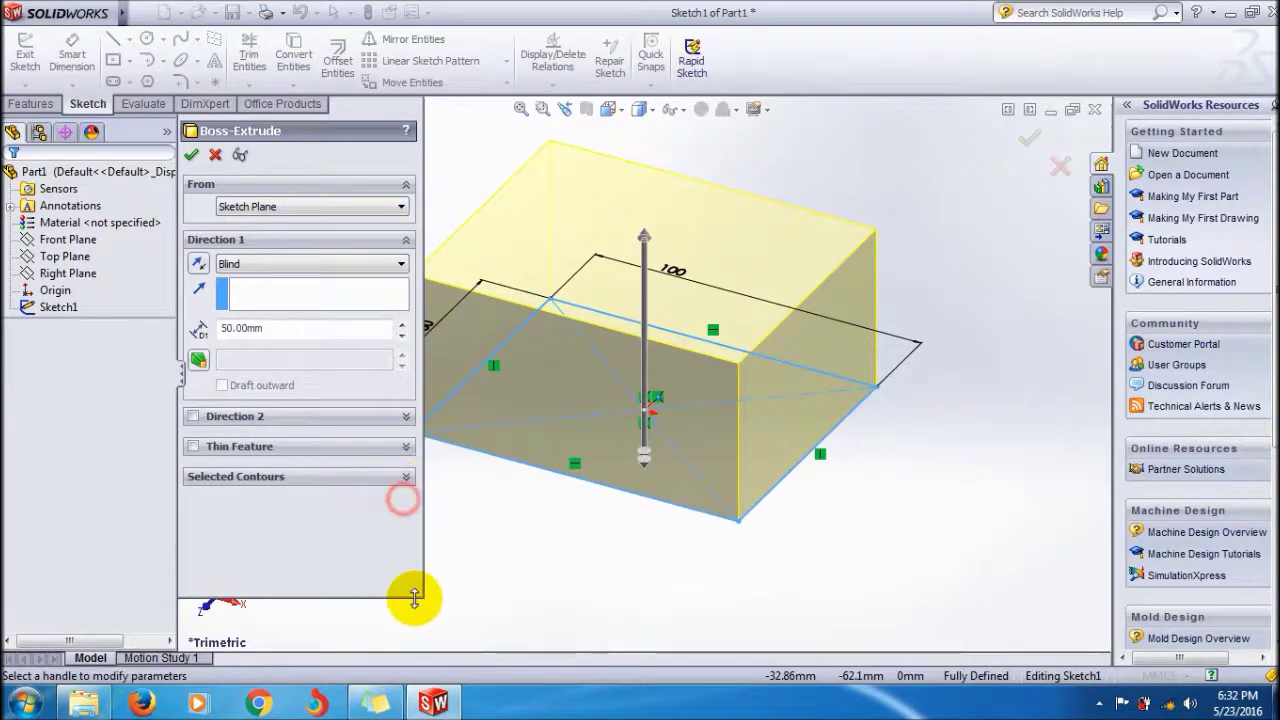
{"action": "left_click", "coordinate": [407, 449]}
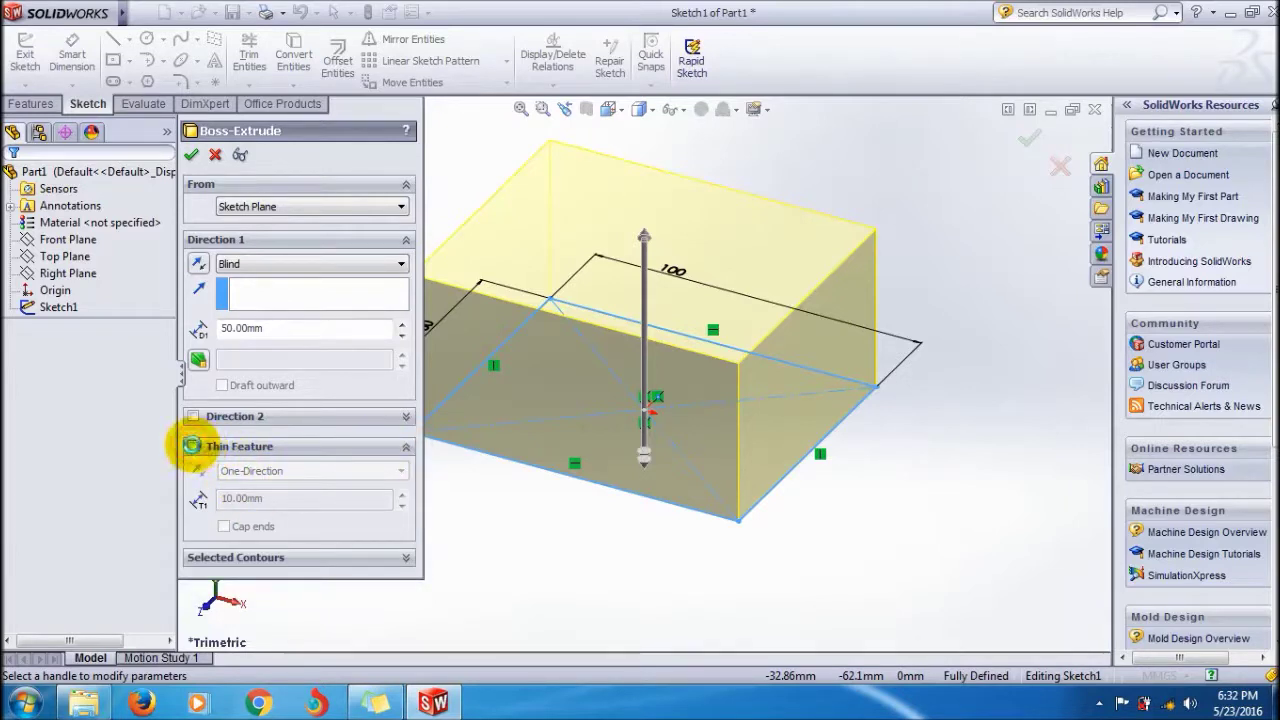
{"action": "left_click", "coordinate": [191, 446]}
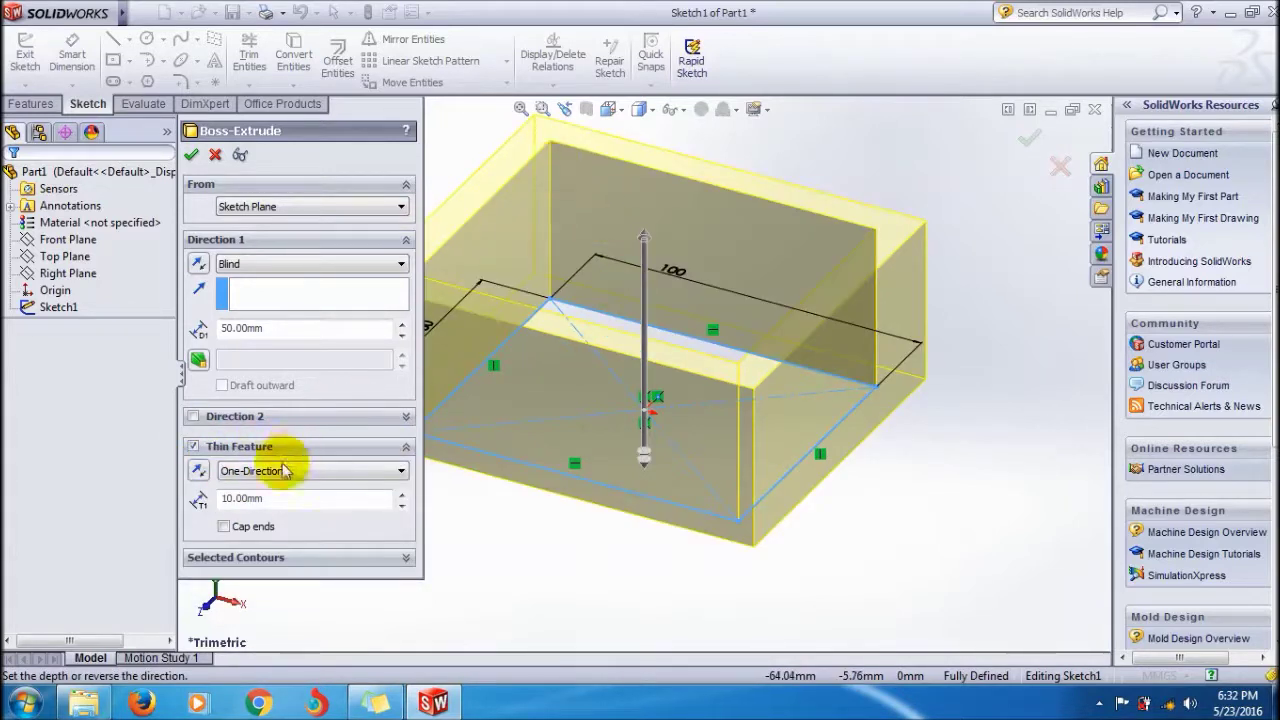
{"action": "left_click", "coordinate": [401, 494]}
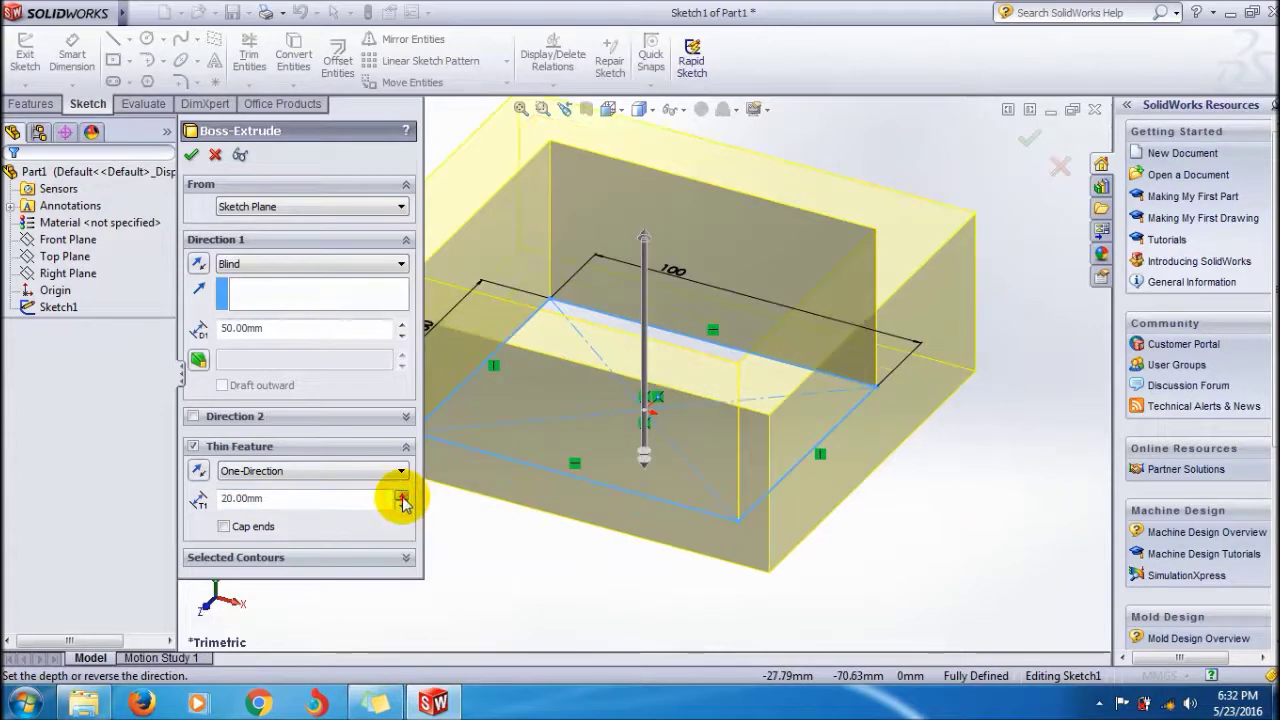
{"action": "left_click", "coordinate": [401, 503]}
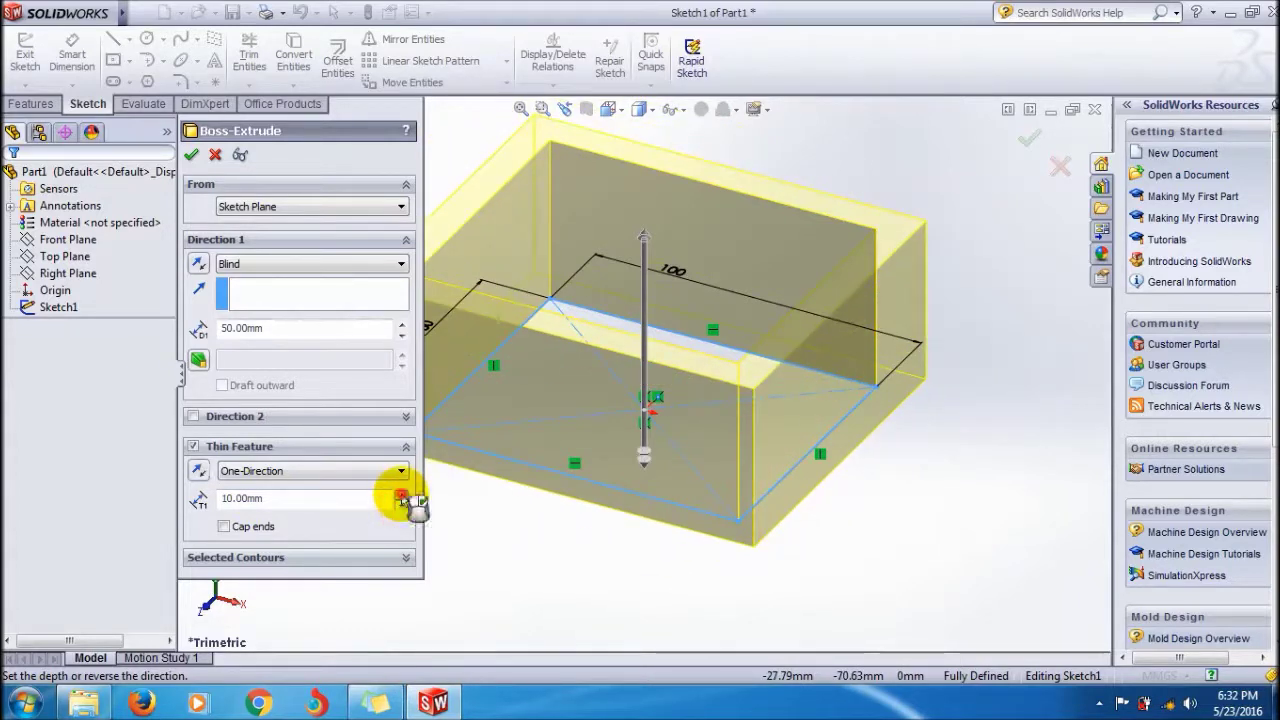
{"action": "left_click", "coordinate": [402, 493]}
{"action": "left_click", "coordinate": [402, 493]}
{"action": "left_click", "coordinate": [403, 508]}
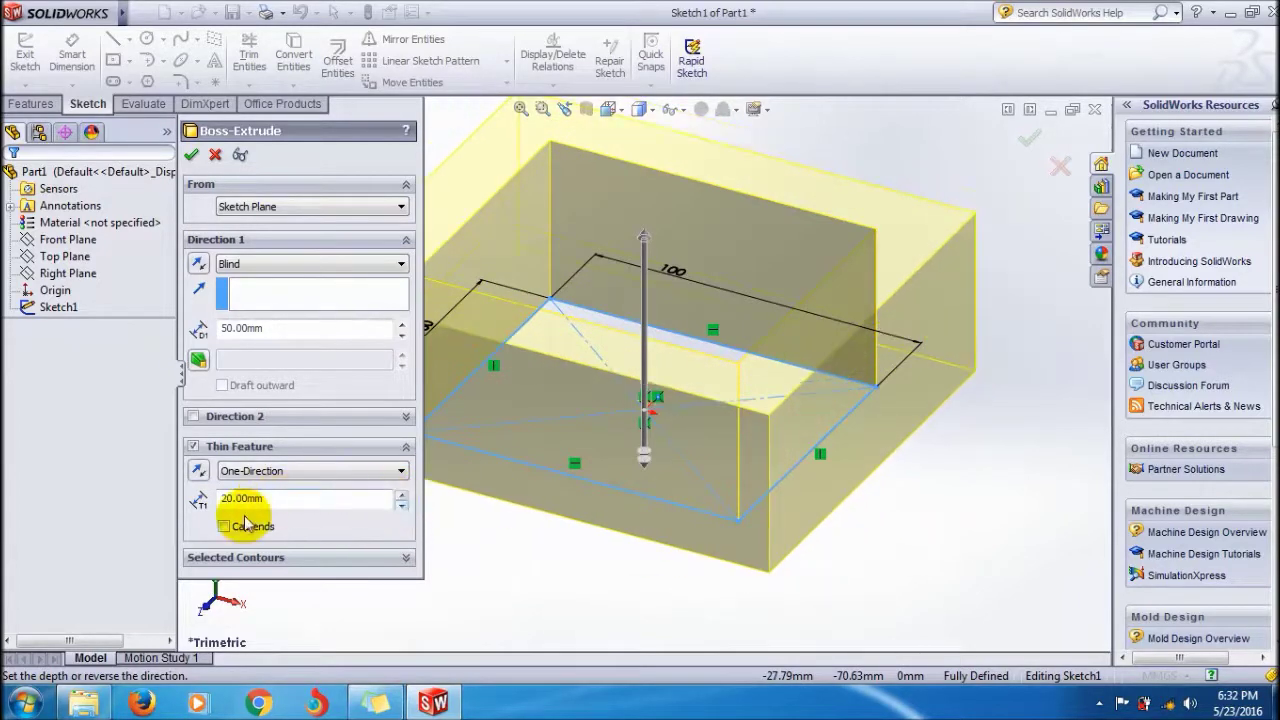
{"action": "left_click", "coordinate": [193, 447]}
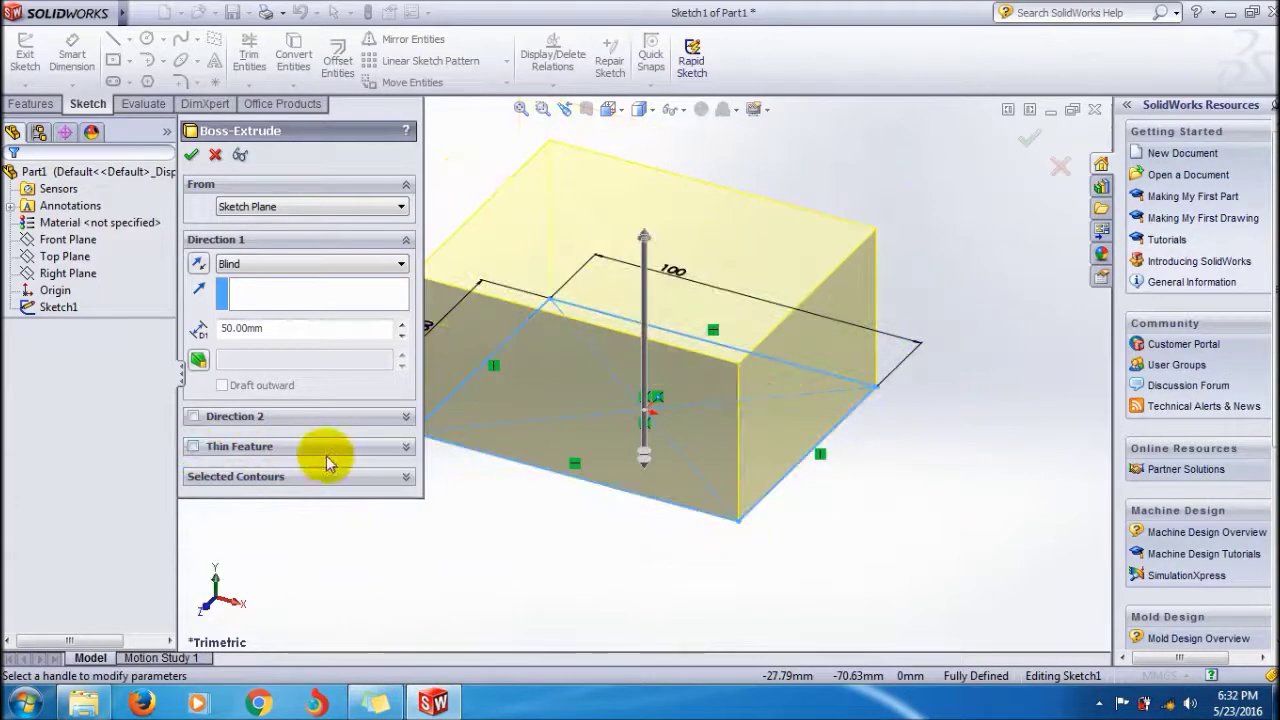
{"action": "left_click", "coordinate": [318, 477]}
{"action": "left_click", "coordinate": [325, 480]}
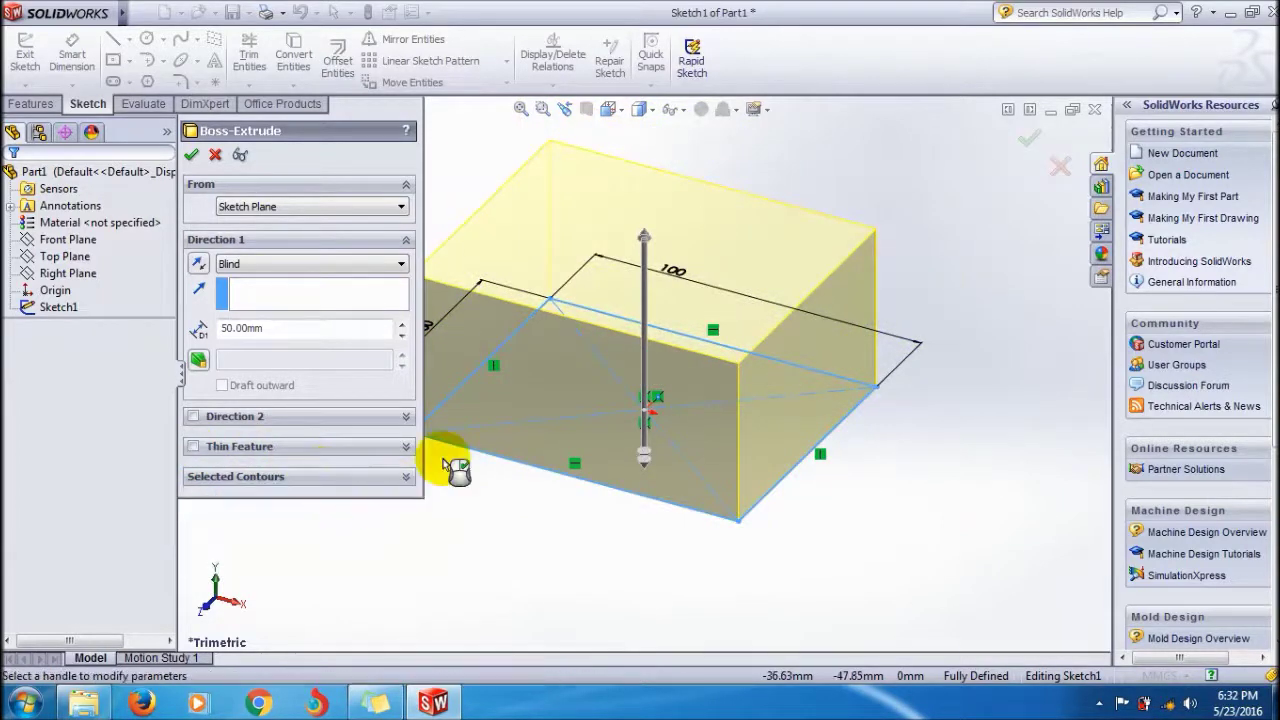
{"action": "left_click", "coordinate": [192, 156]}
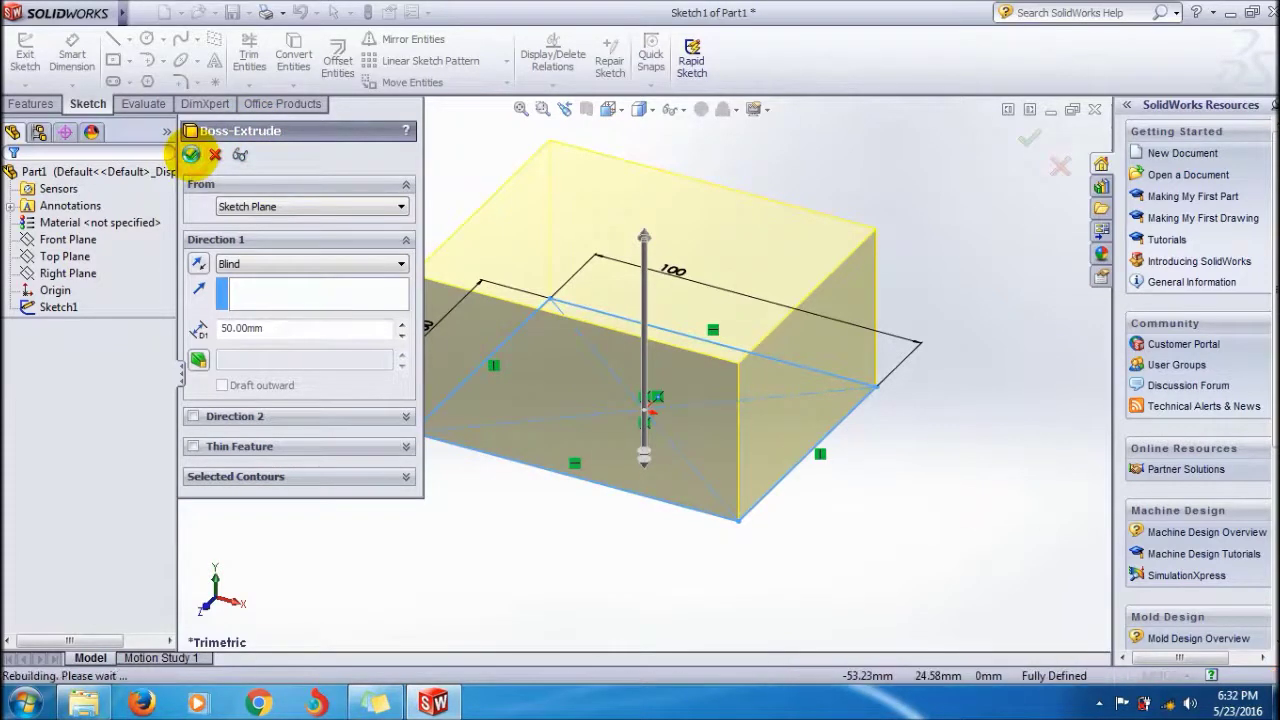
- Zoom to fit the whole box in the view and bring up the File menu
{"action": "scroll", "coordinate": [732, 320], "scroll_direction": "down", "scroll_amount": 3}
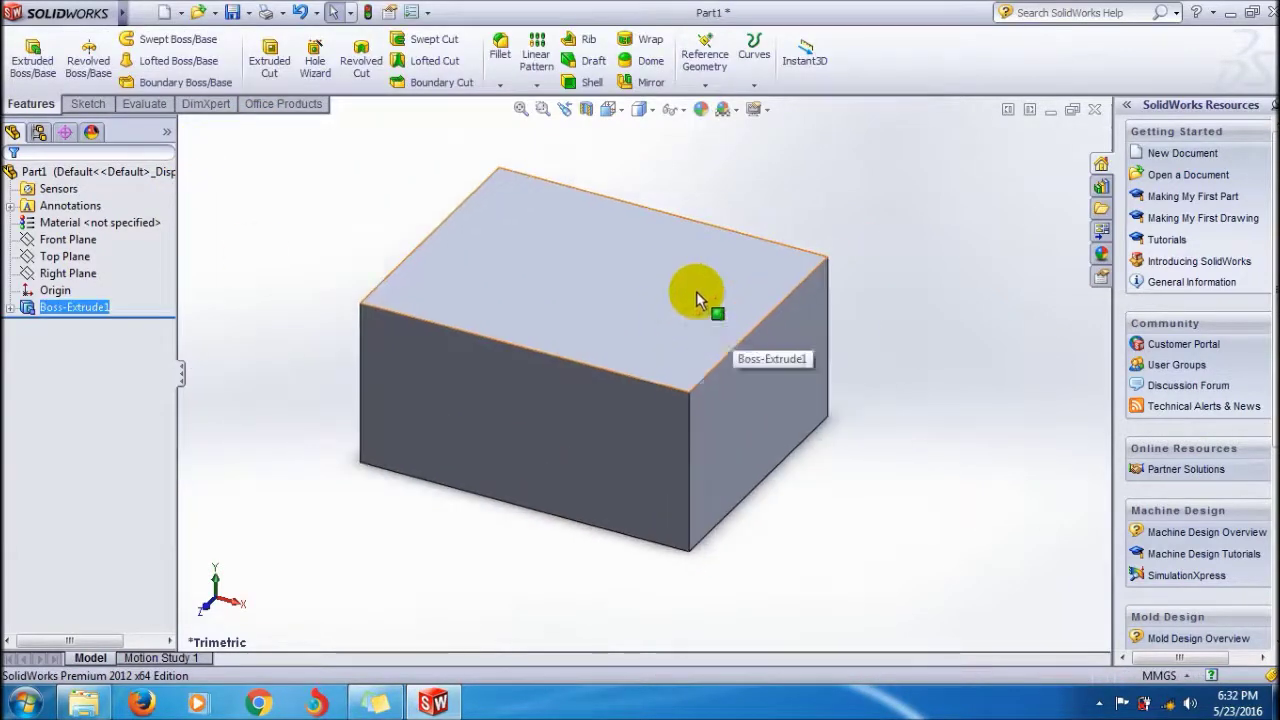
{"action": "left_click", "coordinate": [519, 112]}
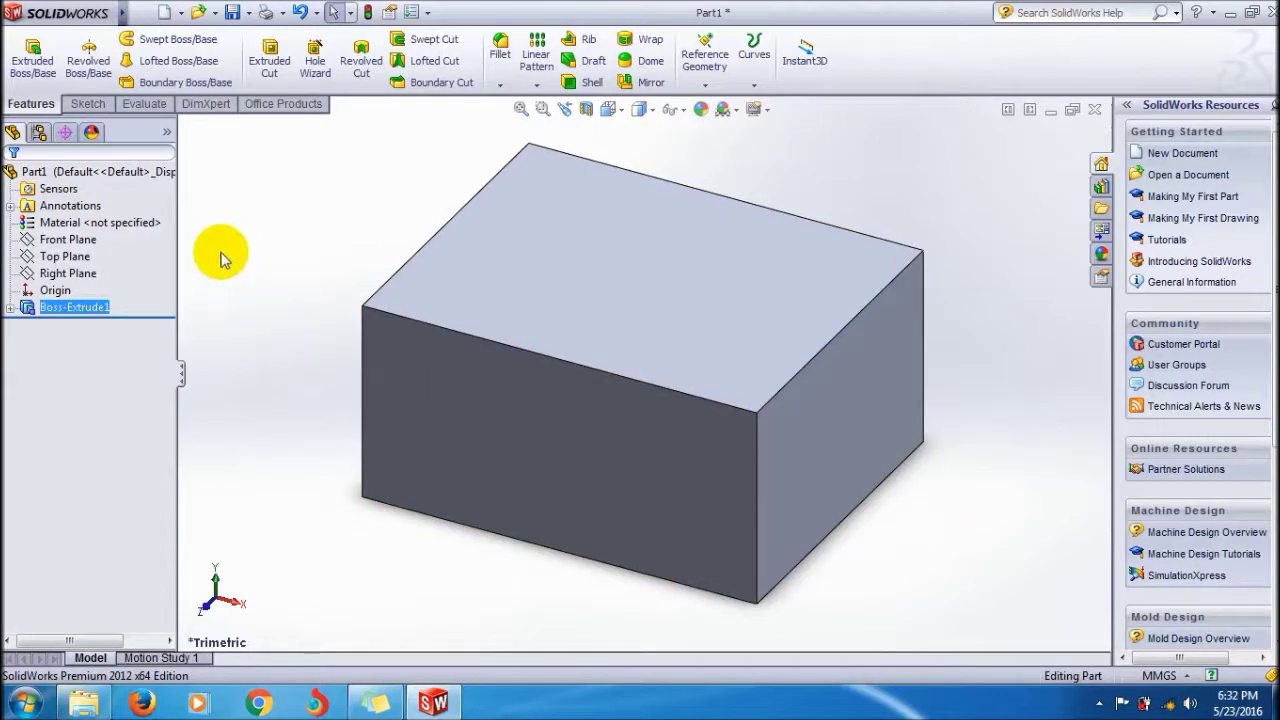
{"action": "left_click", "coordinate": [140, 13]}
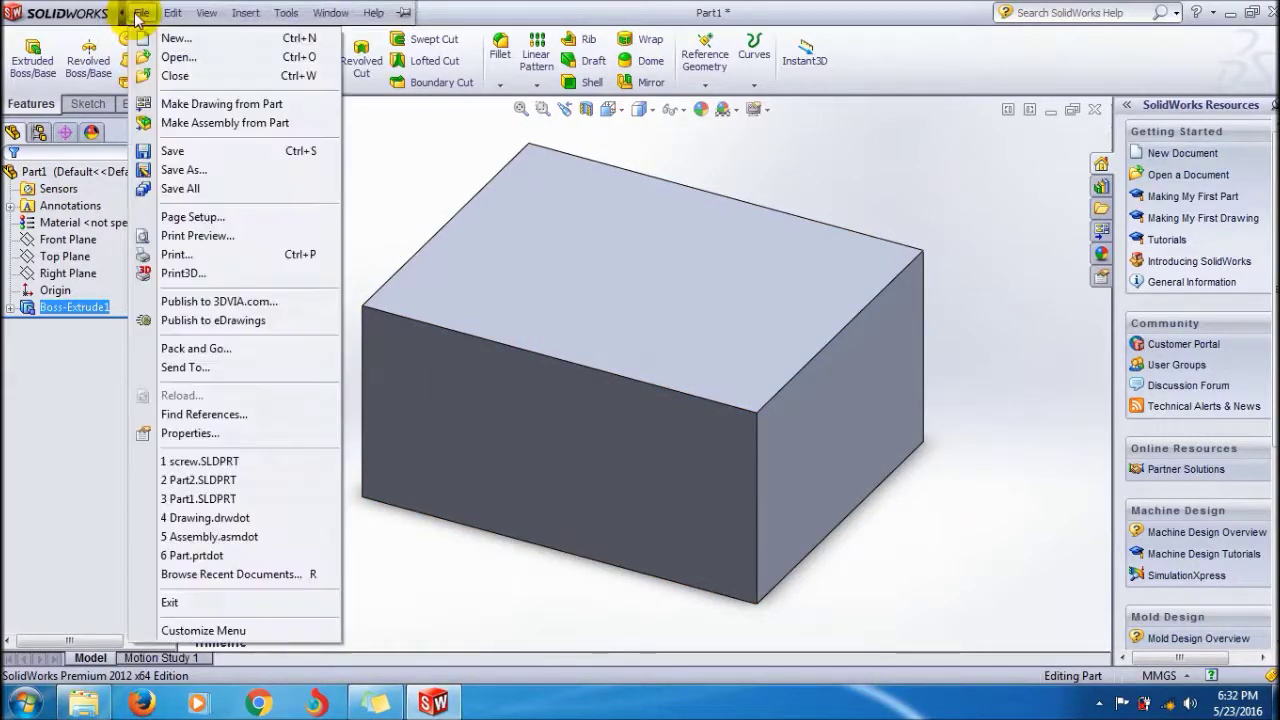
- In the Save dialog, create and open a new 'Solidworks Part Files' folder in Documents
{"action": "left_click", "coordinate": [172, 152]}
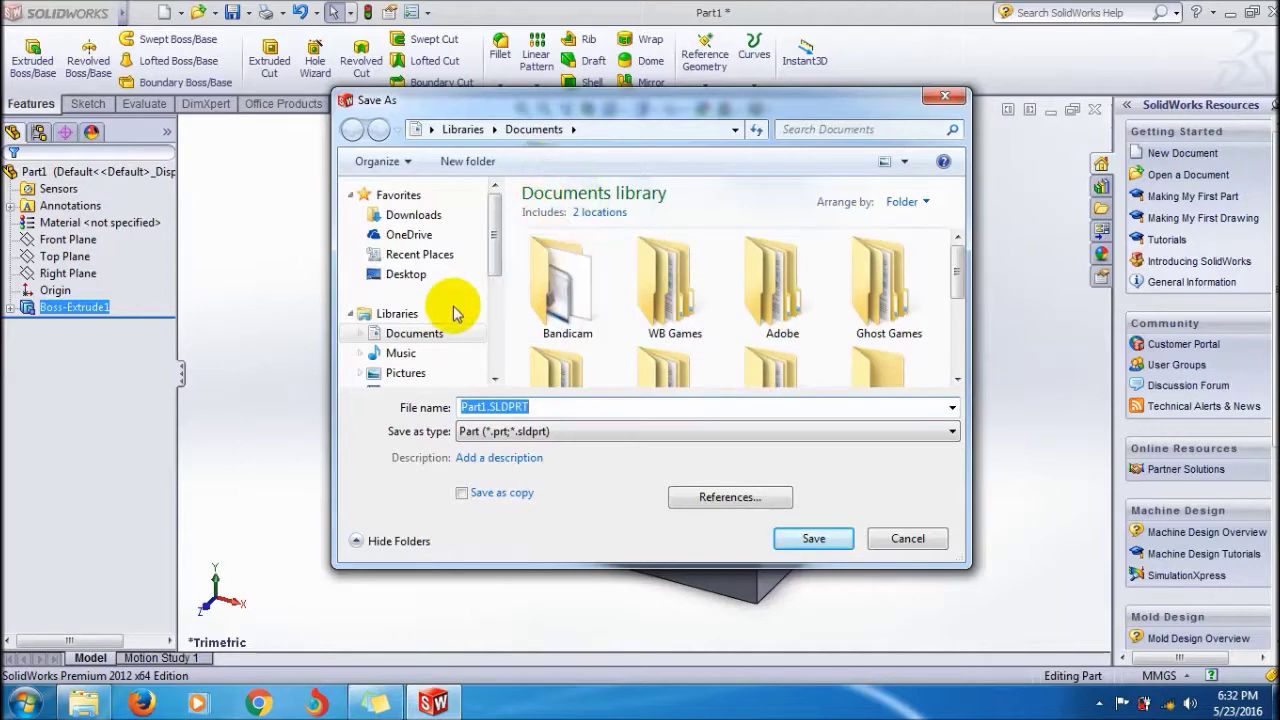
{"action": "right_click", "coordinate": [614, 310]}
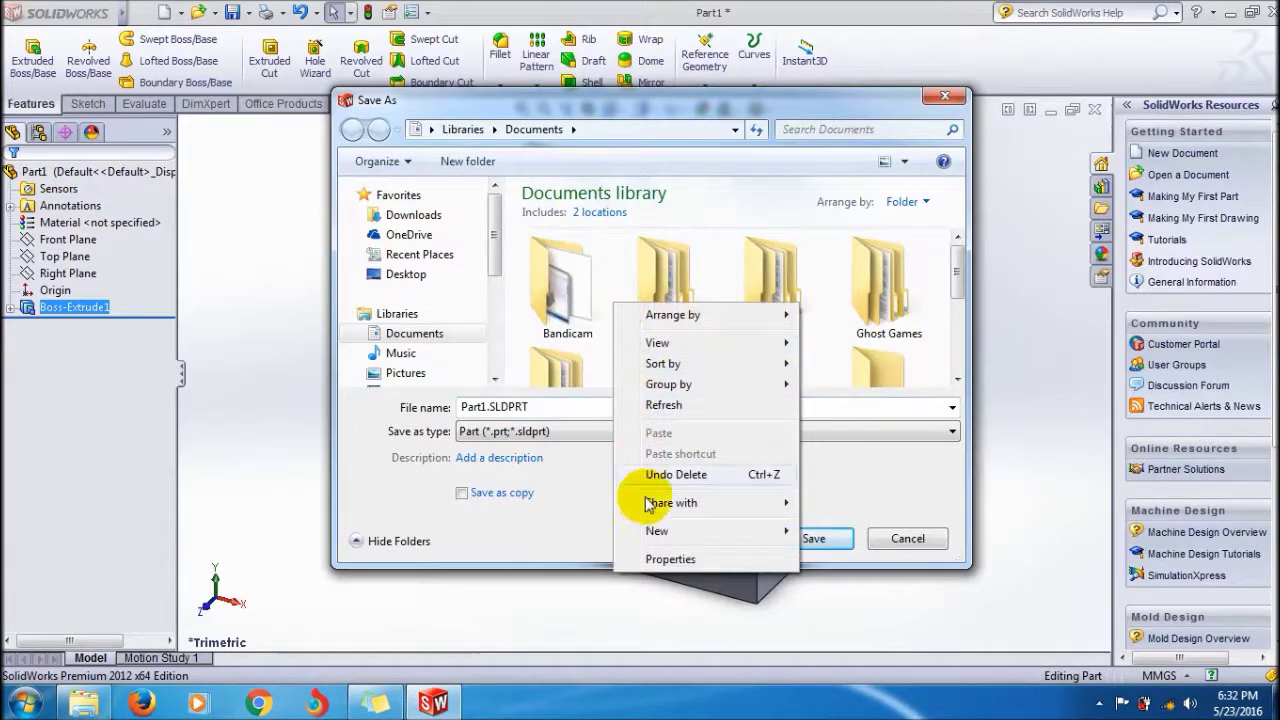
{"action": "mouse_move", "coordinate": [656, 531]}
{"action": "left_click", "coordinate": [842, 214]}
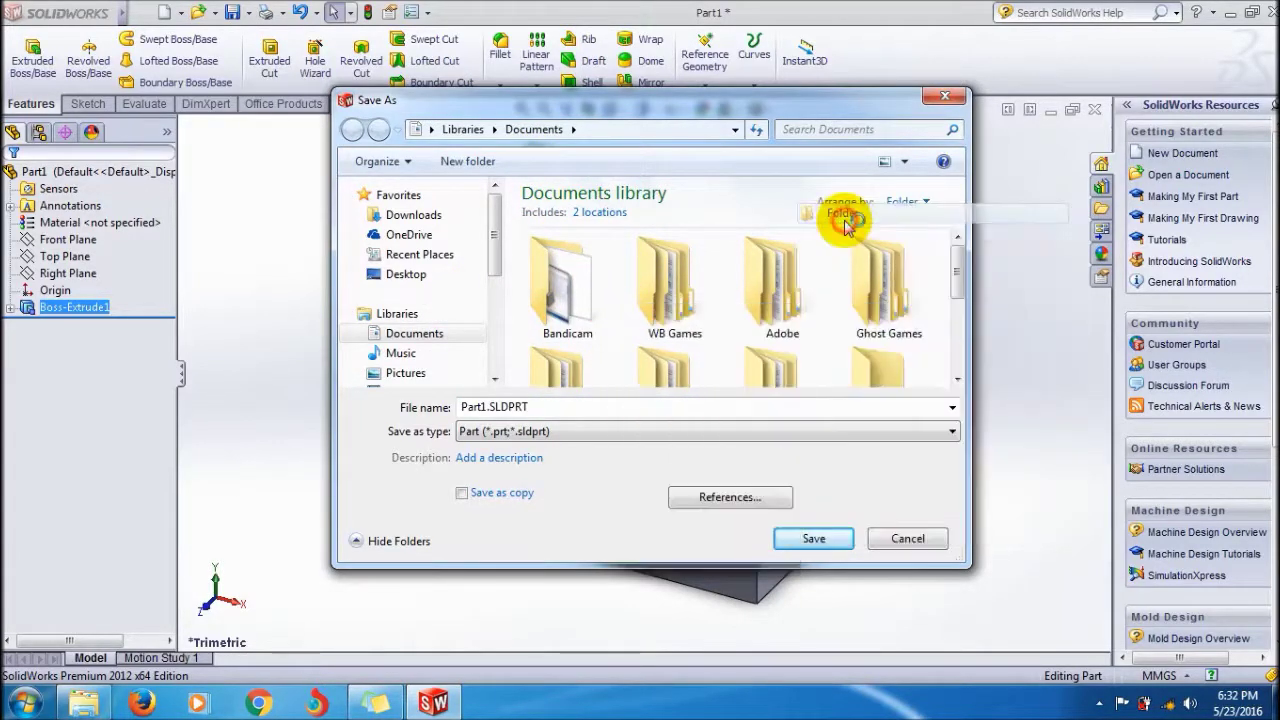
{"action": "type", "text": "Soli"}
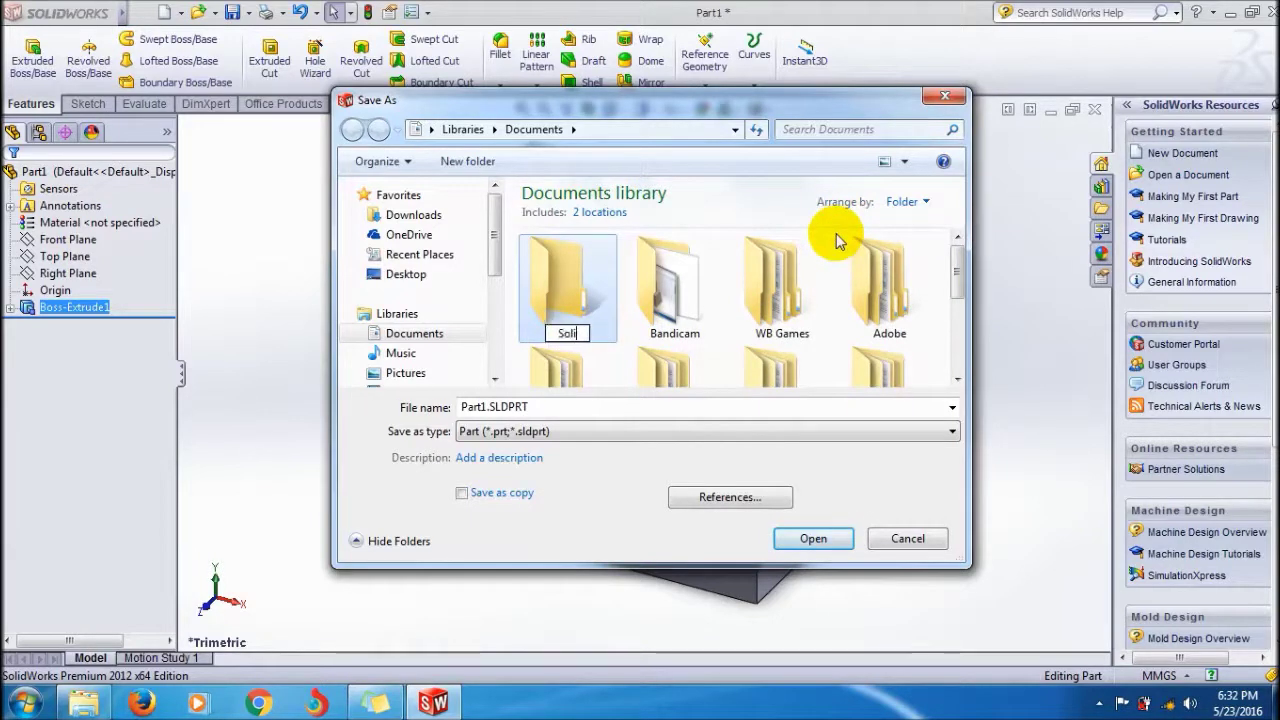
{"action": "type", "text": "dworks "}
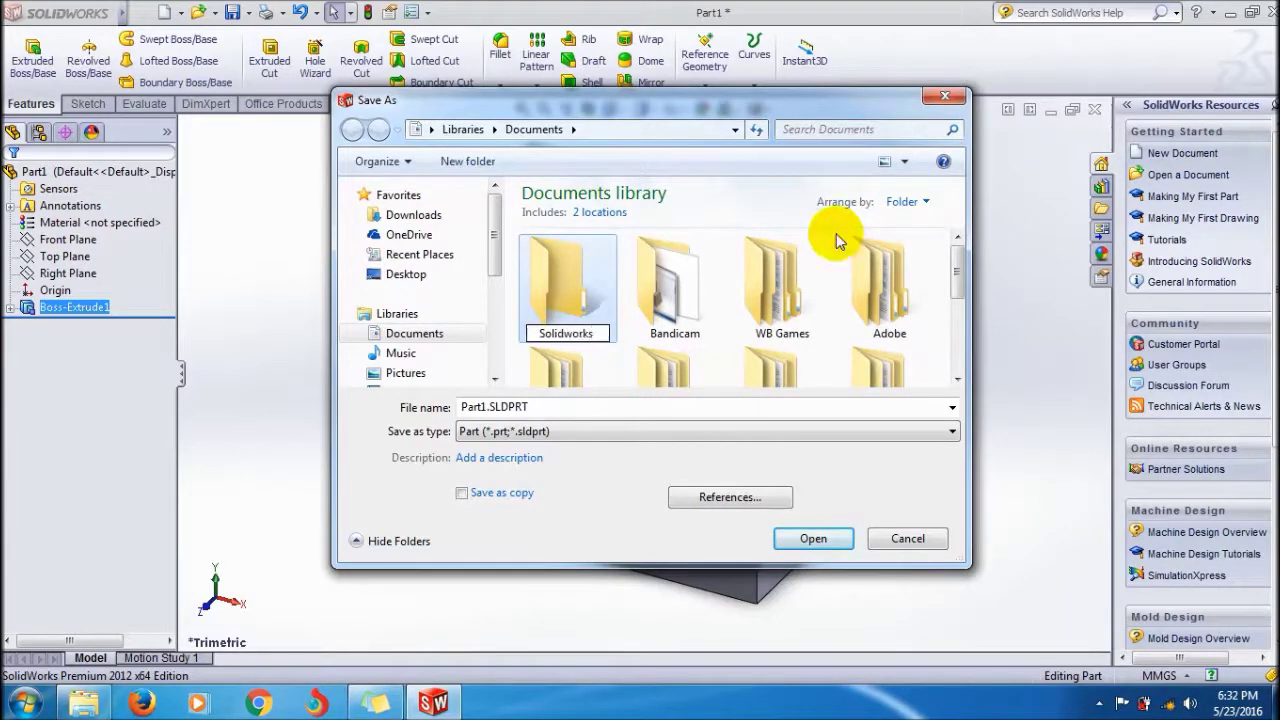
{"action": "type", "text": "Part Fi"}
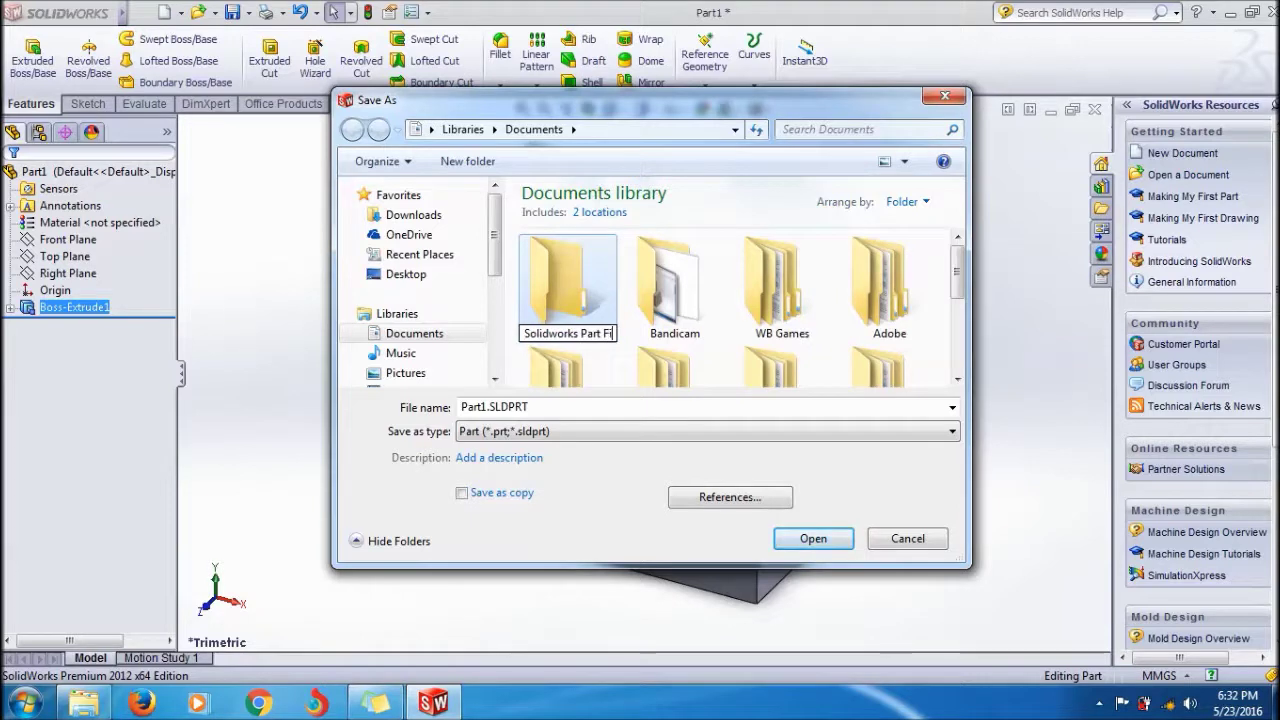
{"action": "type", "text": "les"}
{"action": "key", "text": "Return"}
{"action": "left_click", "coordinate": [580, 287]}
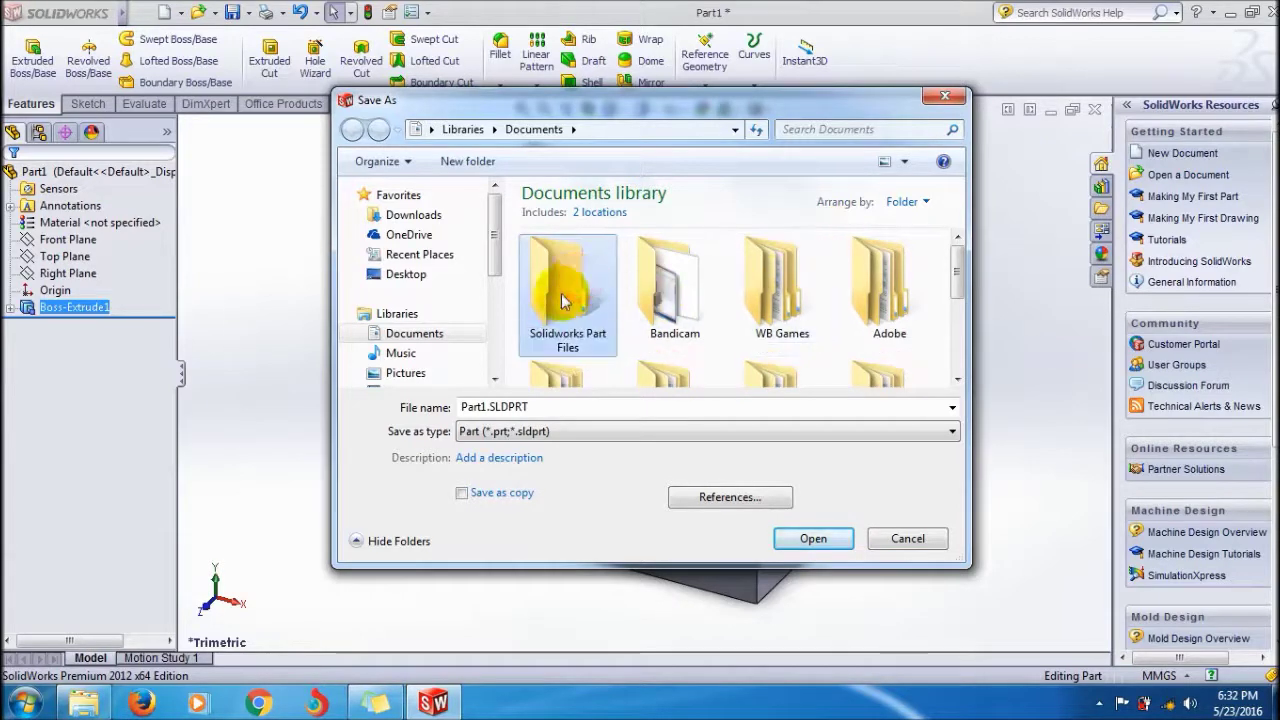
{"action": "double_click", "coordinate": [563, 300]}
- Save the part with the file name 'rectangle box'
{"action": "double_click", "coordinate": [549, 408]}
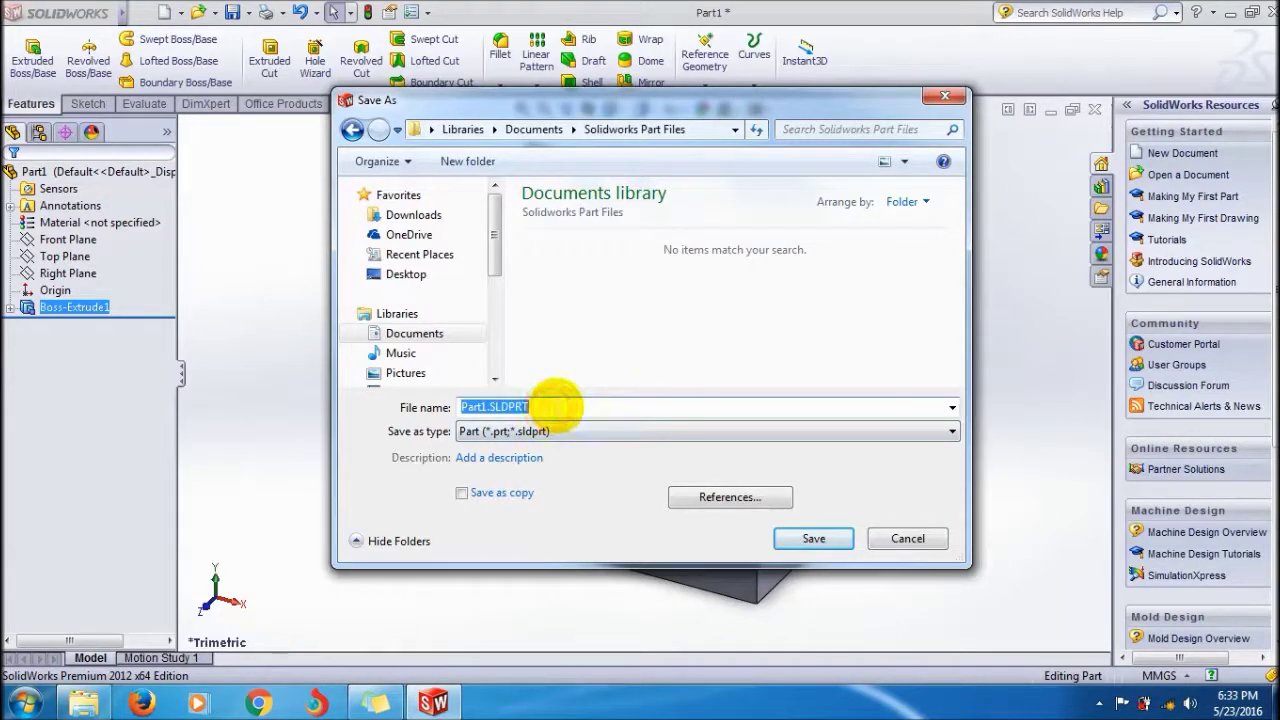
{"action": "type", "text": "fectangle "}
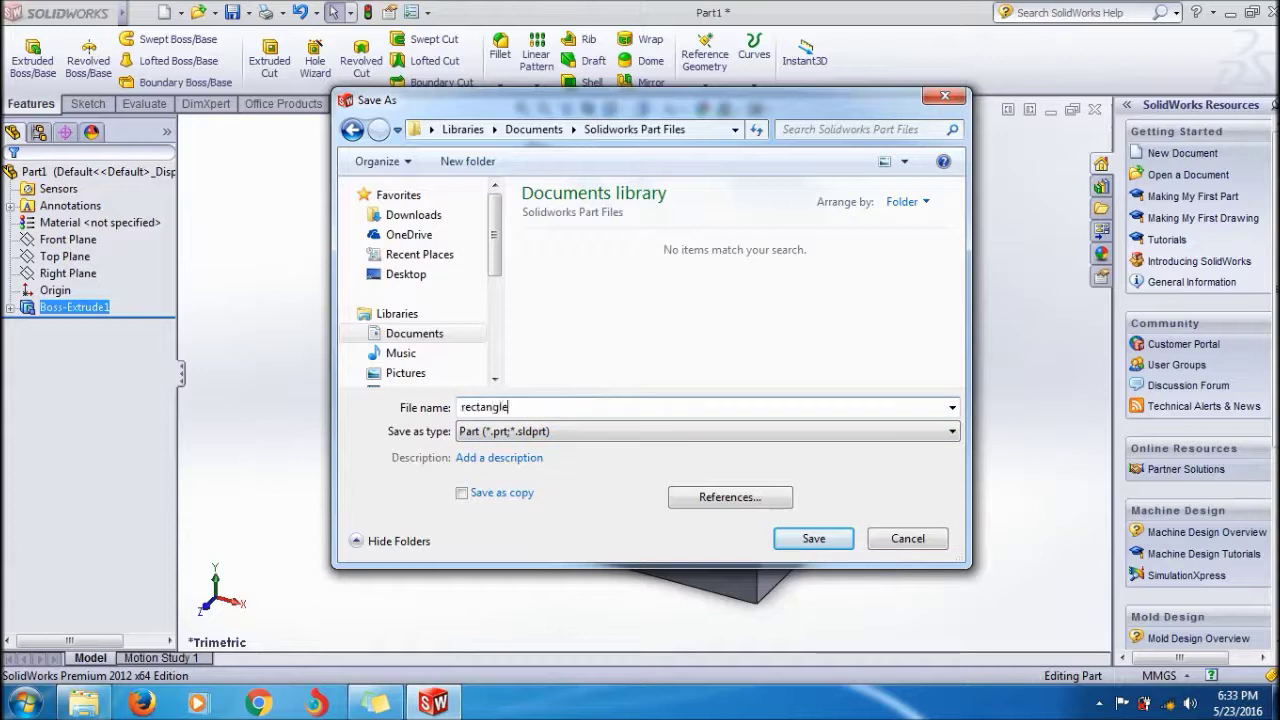
{"action": "type", "text": "box"}
{"action": "left_click", "coordinate": [812, 538]}
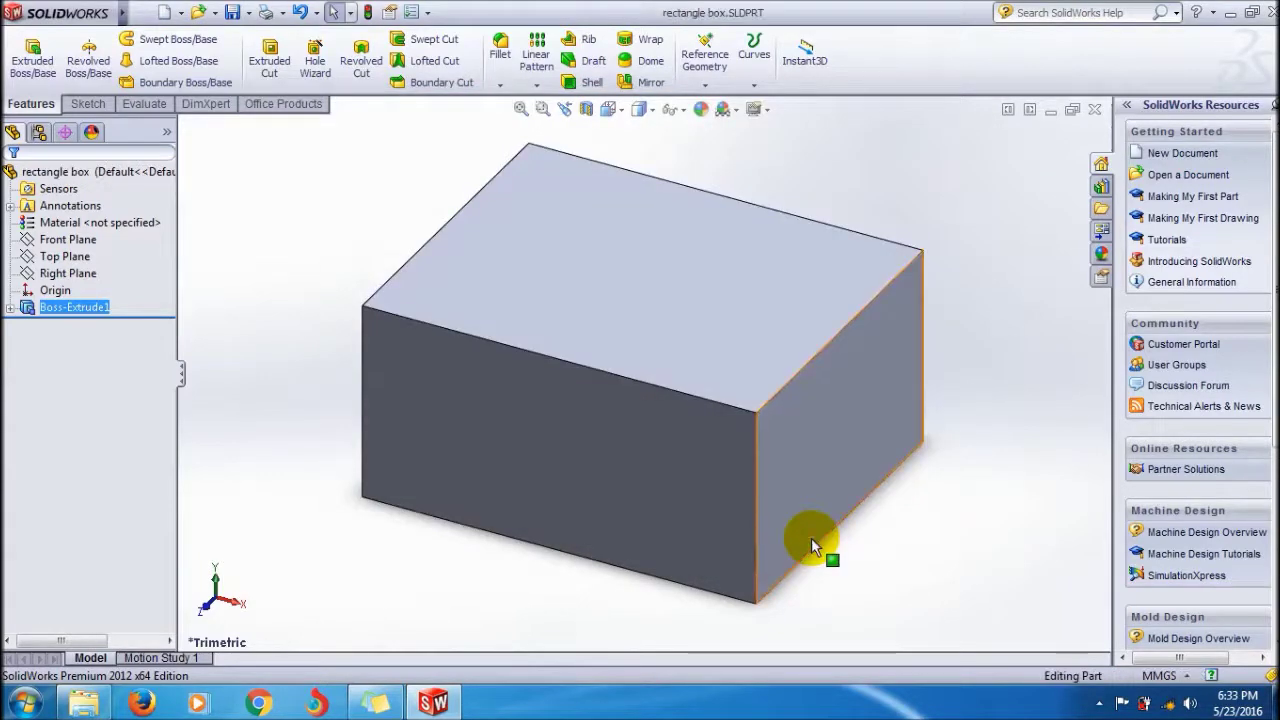
- Check in File Explorer that rectangle box.SLDPRT is in Solidworks Part Files, then close Explorer
{"action": "left_click", "coordinate": [84, 702]}
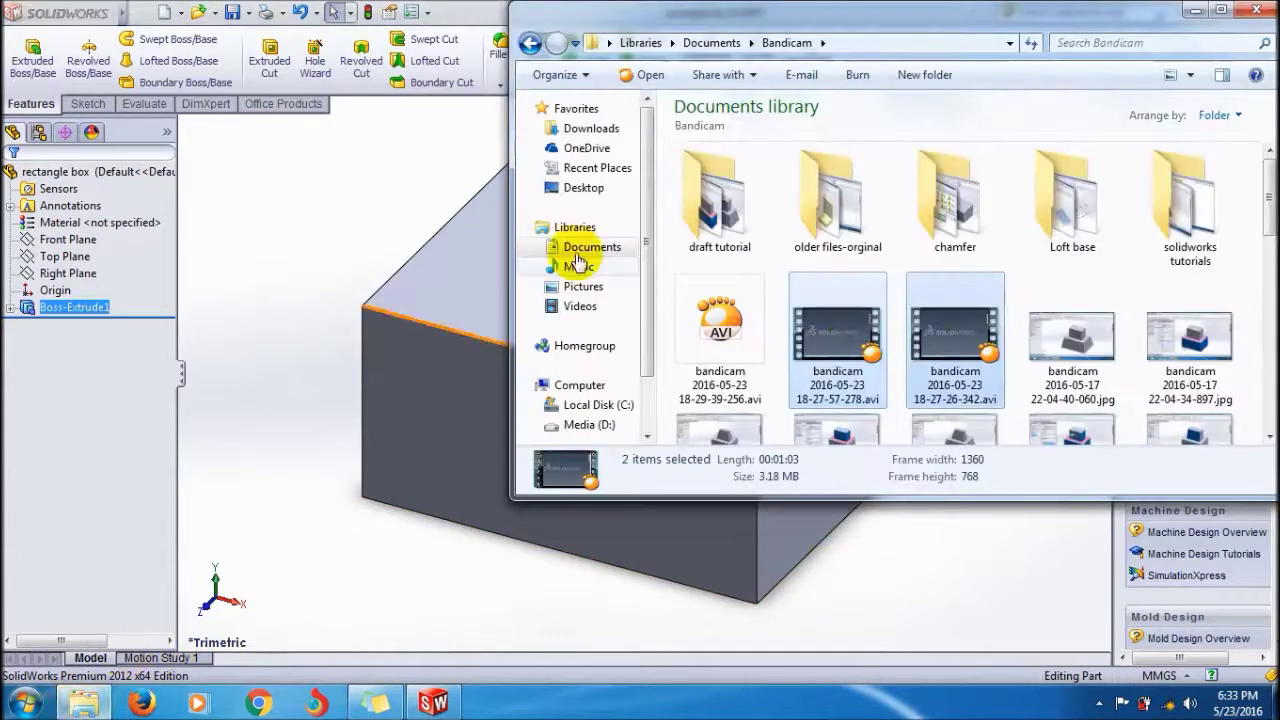
{"action": "left_click", "coordinate": [600, 246]}
{"action": "double_click", "coordinate": [708, 232]}
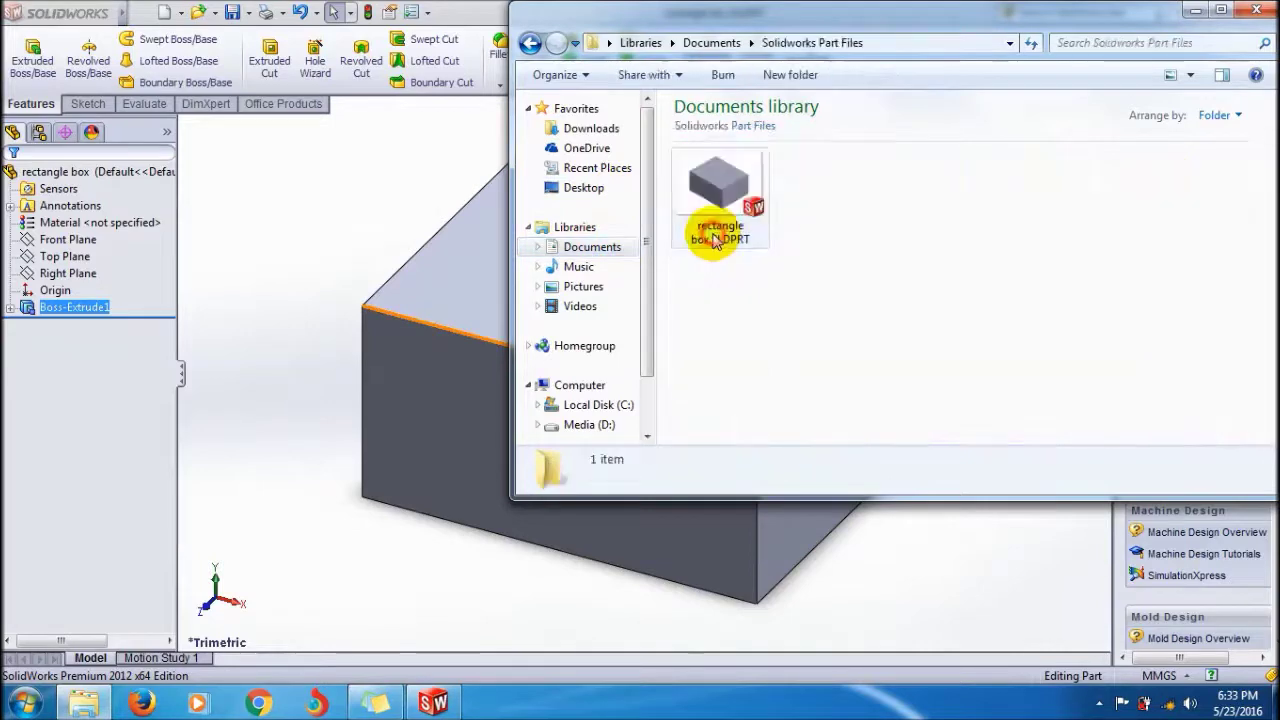
{"action": "left_click", "coordinate": [1256, 10]}
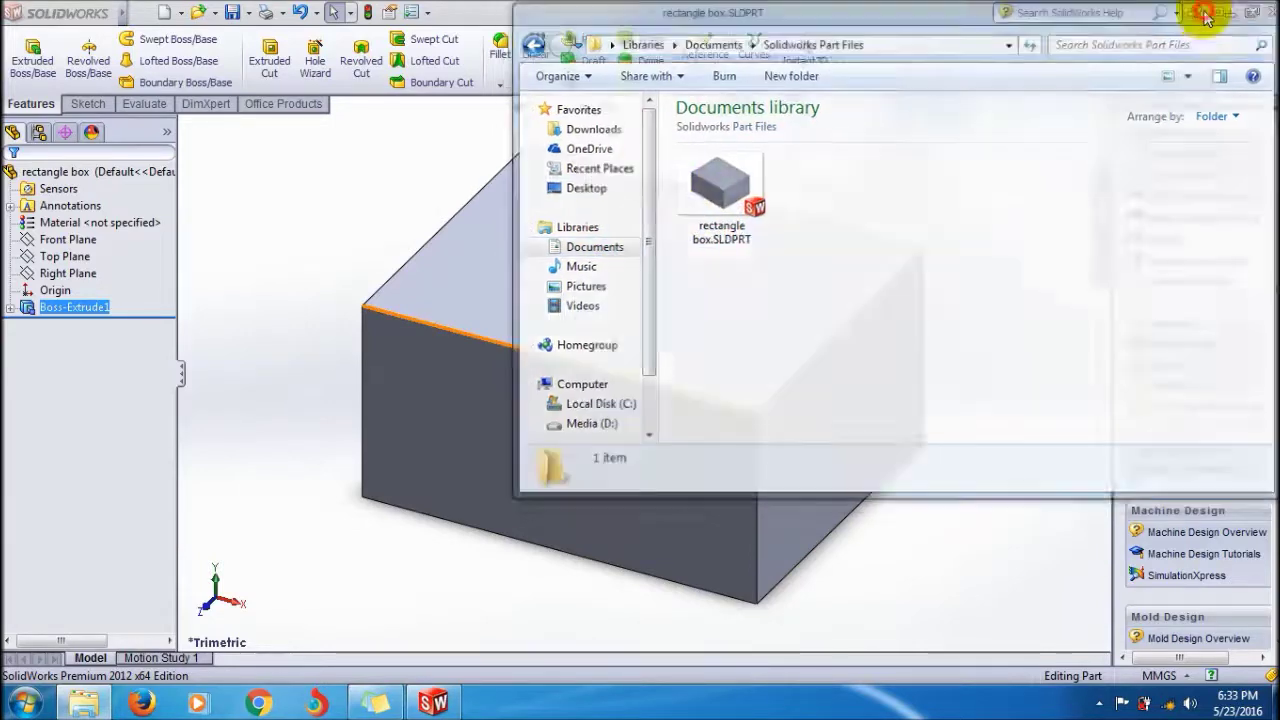